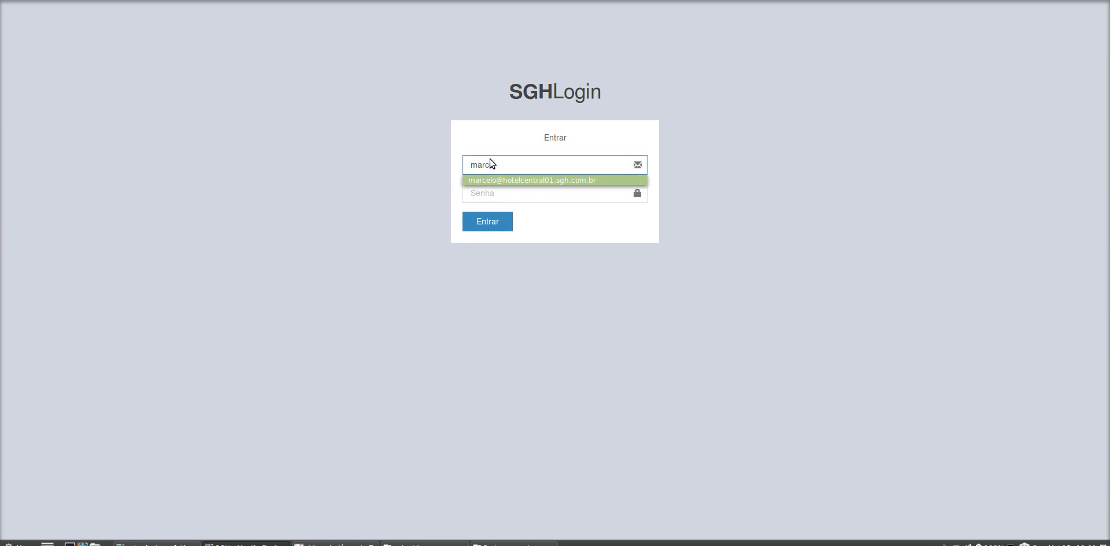
Step: Log in with the employee's e-mail and account password, and open the hotel's occupancy map
key(Return)
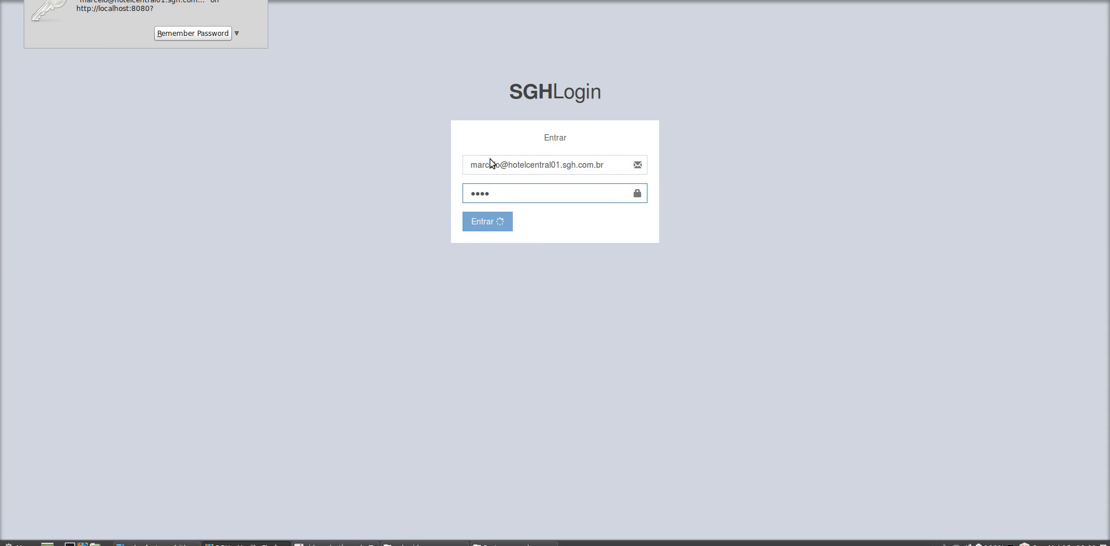
click(253, 3)
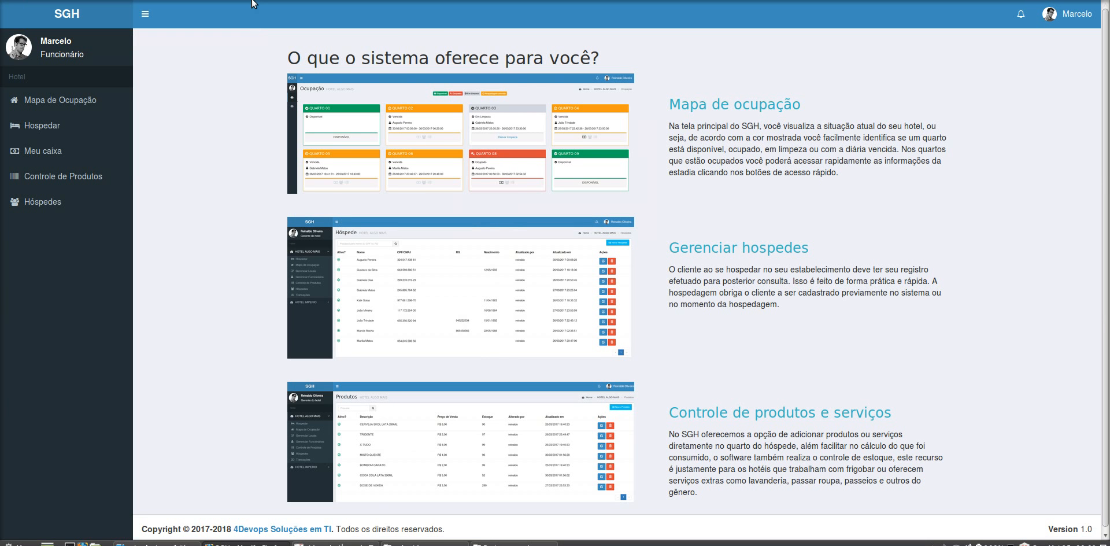
click(71, 102)
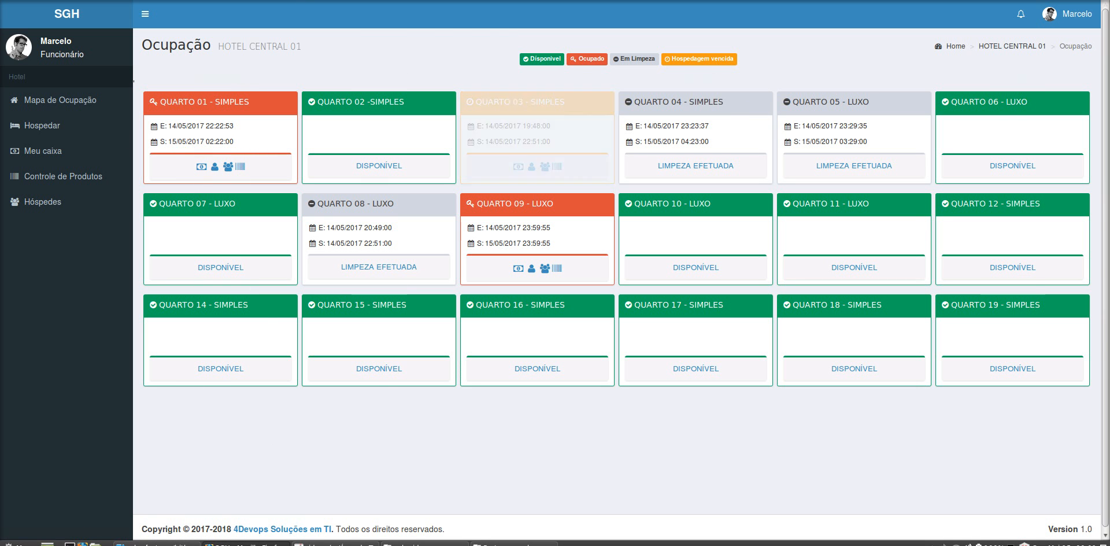
Step: Register a R$ 35,00 payment for QUARTO 01 - SIMPLES with Cartão as the payment method
click(201, 167)
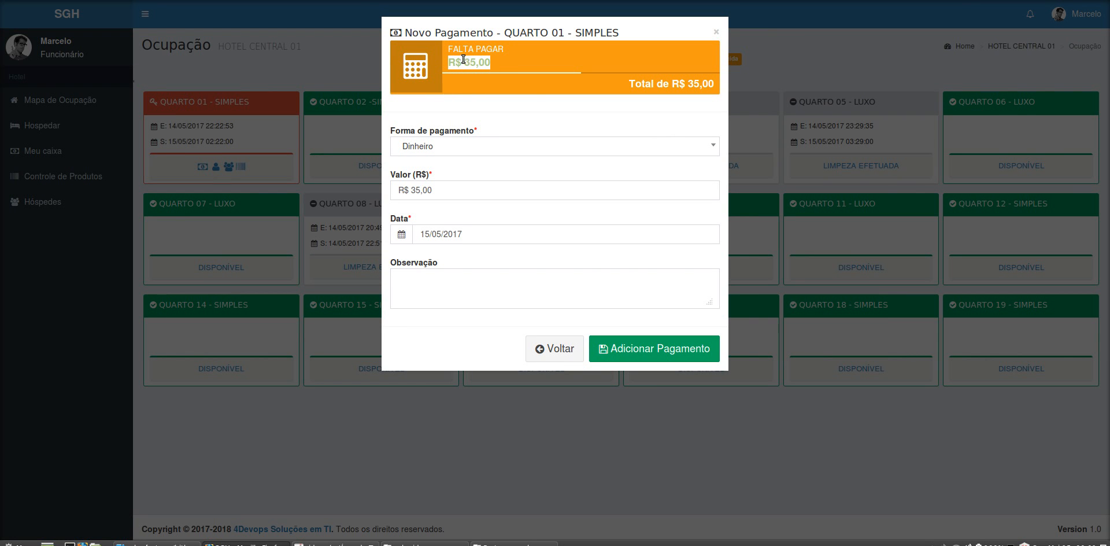
drag(527, 32, 624, 32)
click(624, 32)
click(469, 153)
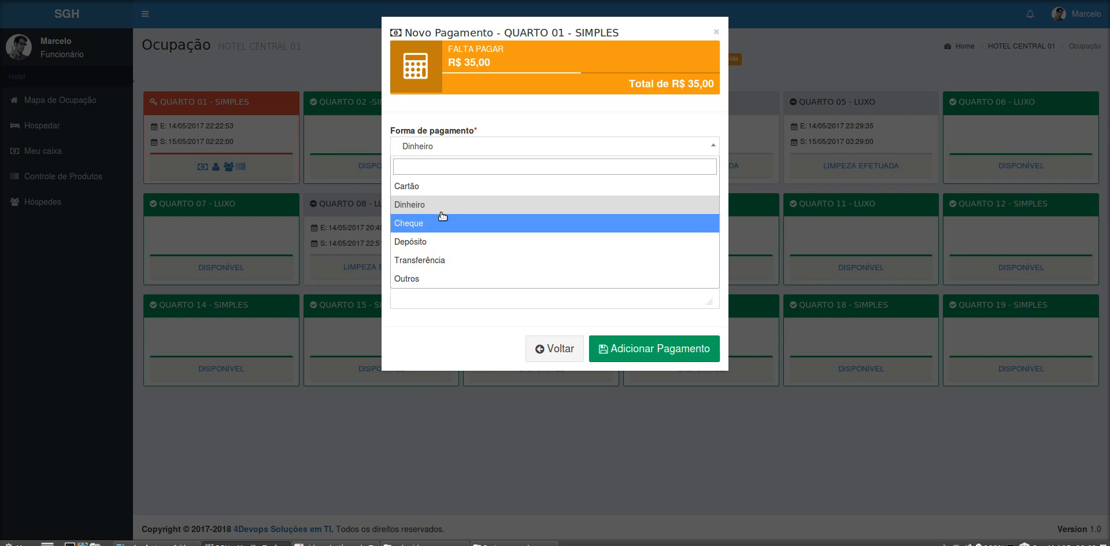
click(448, 186)
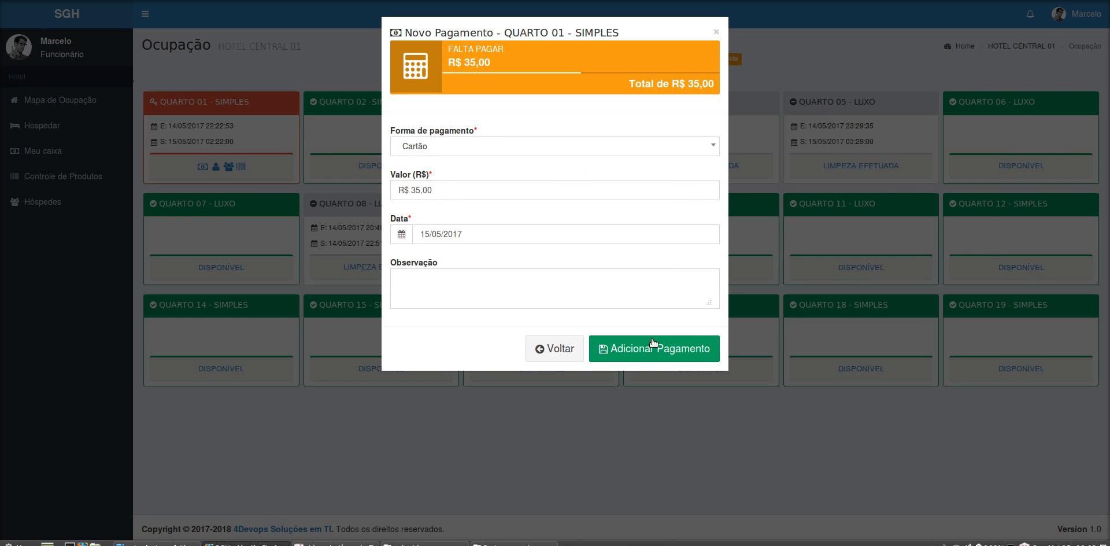
click(653, 354)
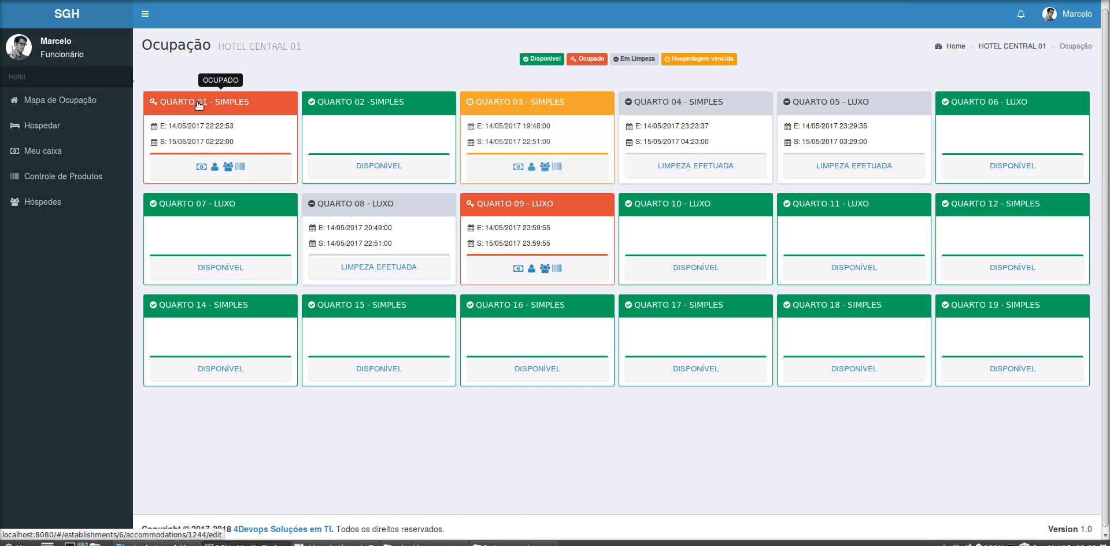
Step: Examine the total, paid and outstanding amounts of QUARTO 01's stay, and return to the occupancy map
click(227, 103)
scroll(770, 181, down, 3)
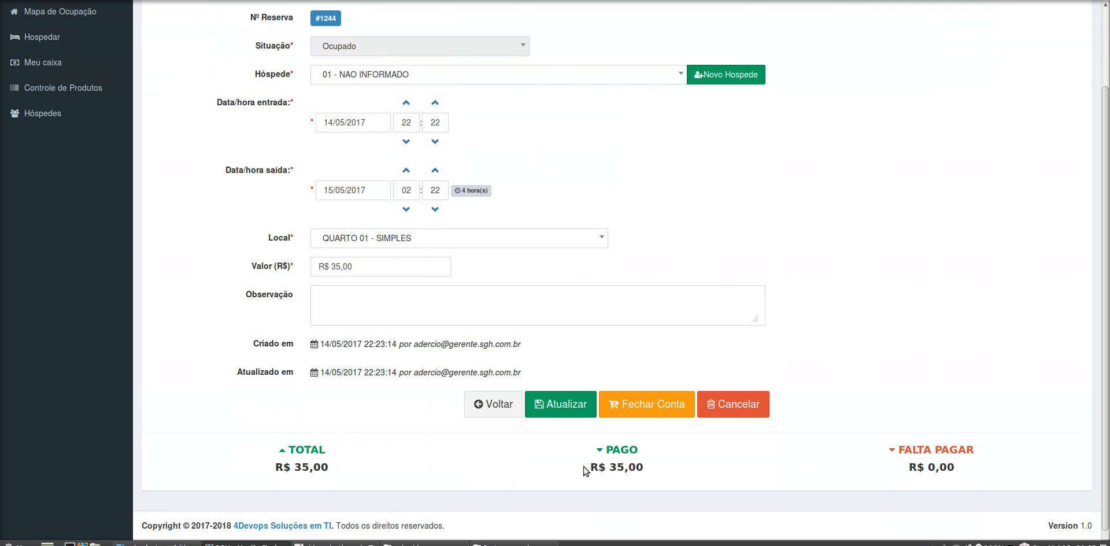
drag(612, 450, 644, 469)
click(677, 447)
scroll(848, 307, up, 3)
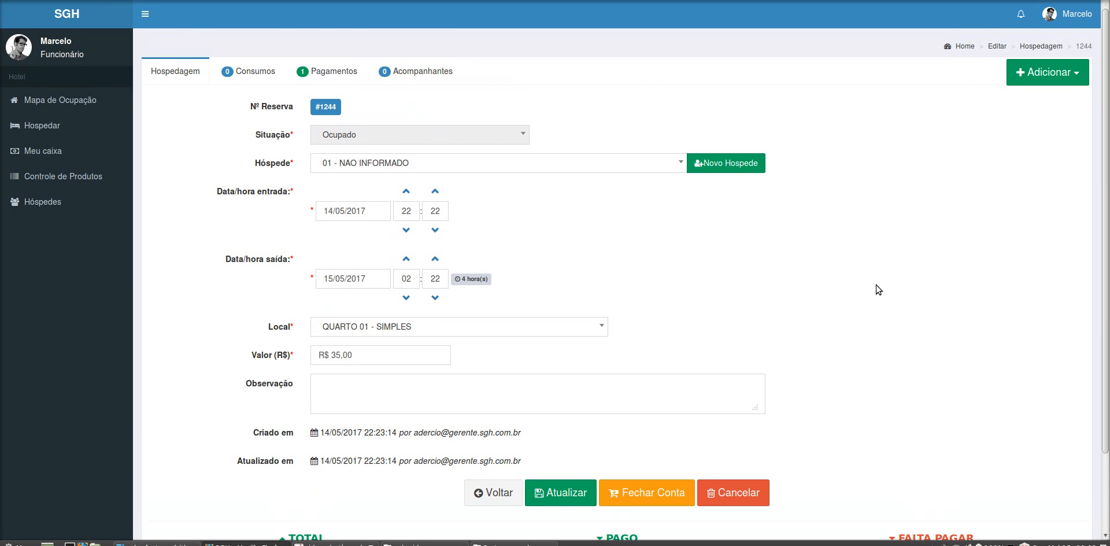
click(127, 20)
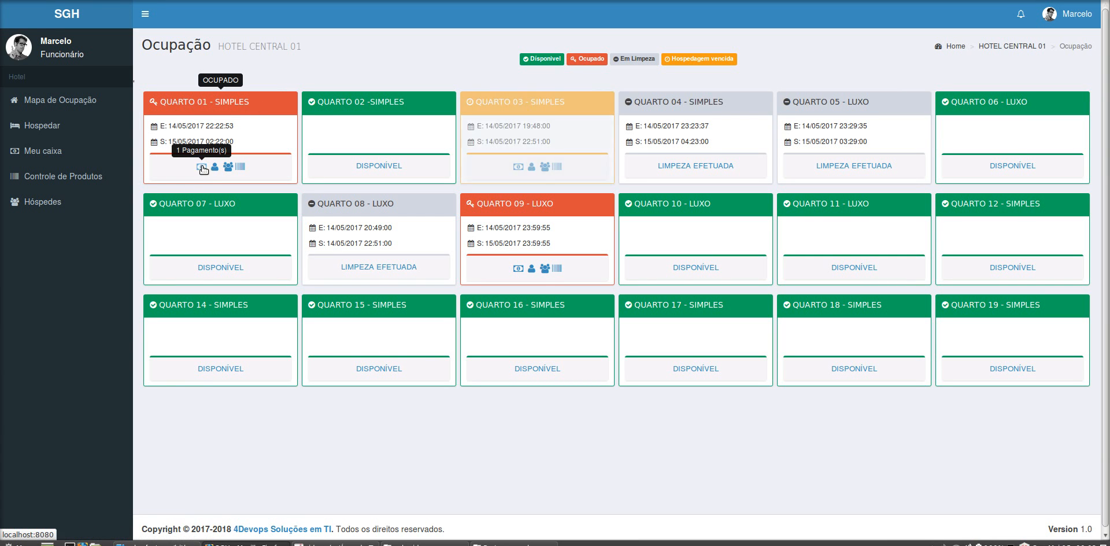
Step: Open the stay of QUARTO 09 - LUXO and register a partial payment of R$ 50,00 in Dinheiro
click(530, 207)
scroll(833, 304, down, 3)
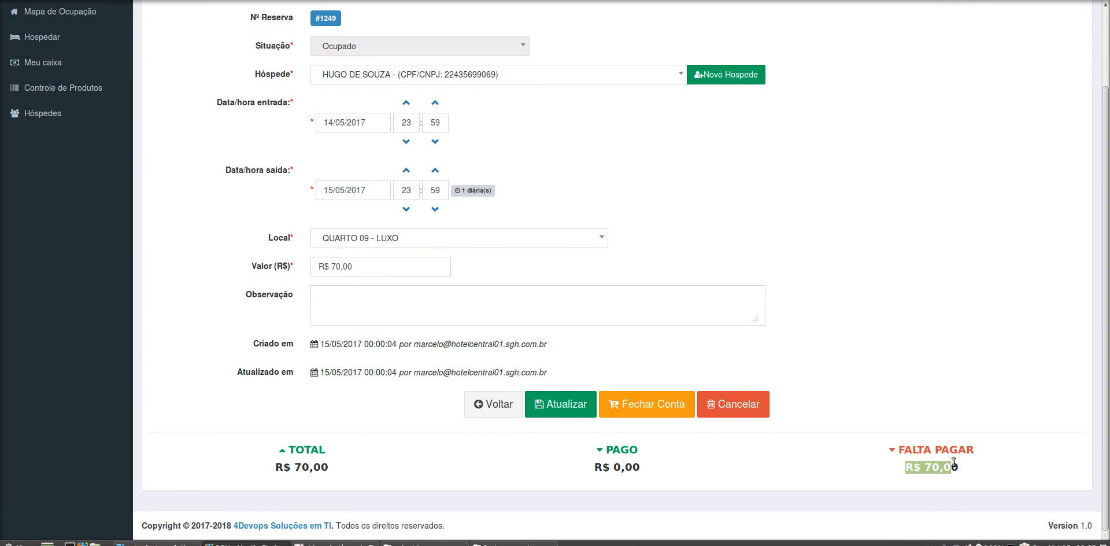
scroll(952, 230, up, 3)
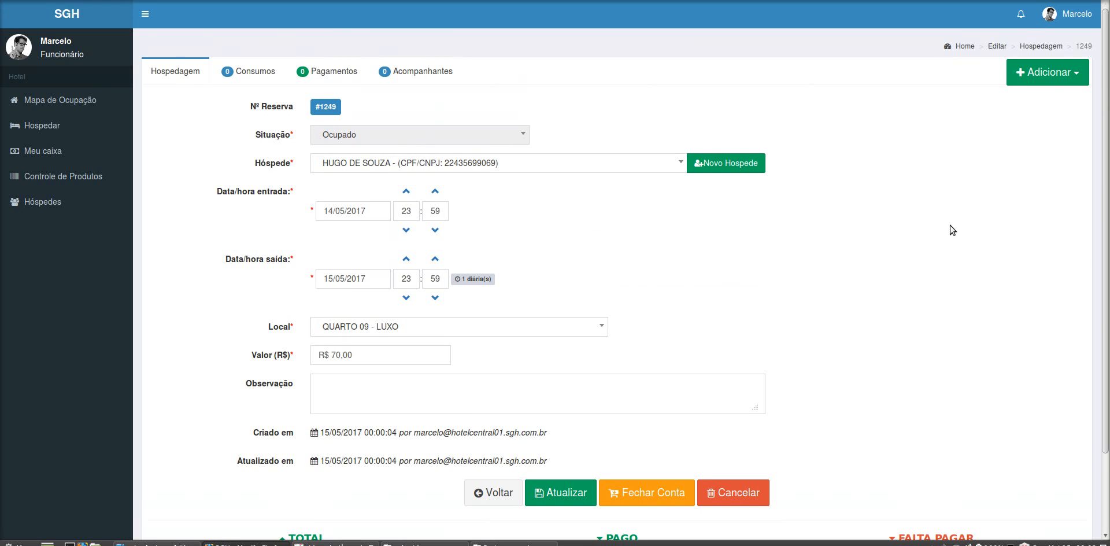
click(1050, 73)
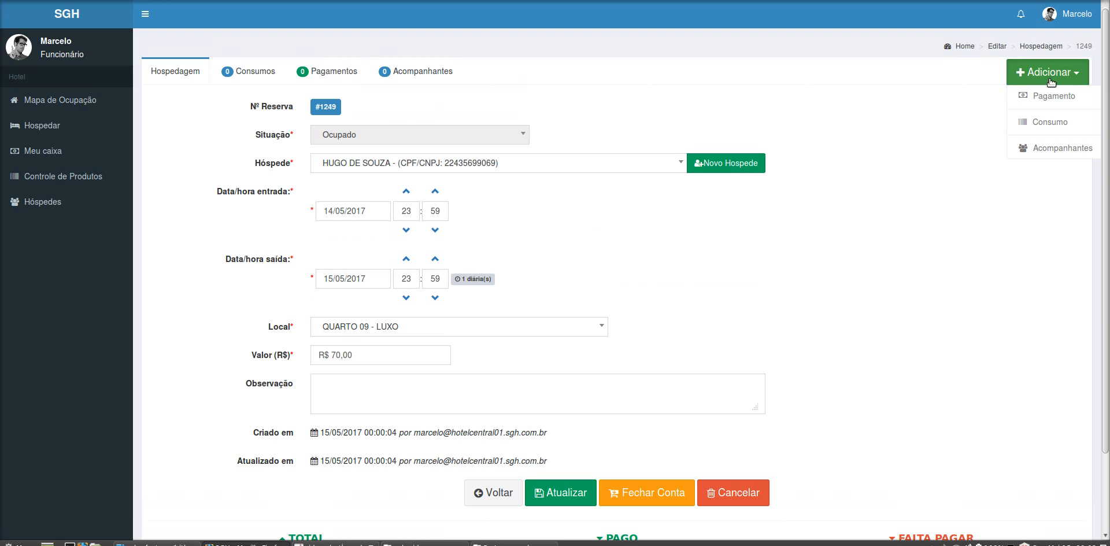
click(1050, 96)
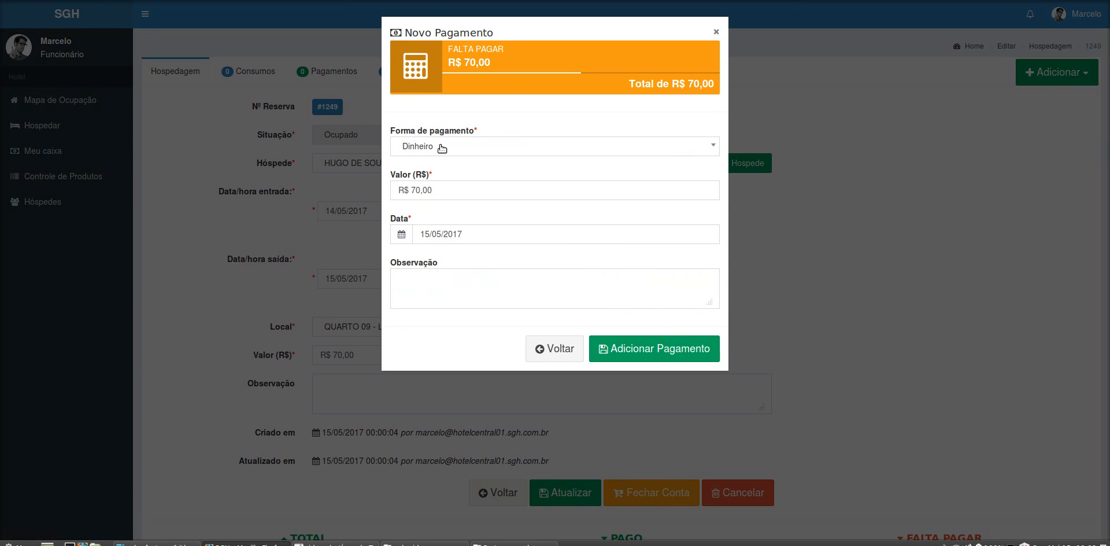
click(476, 189)
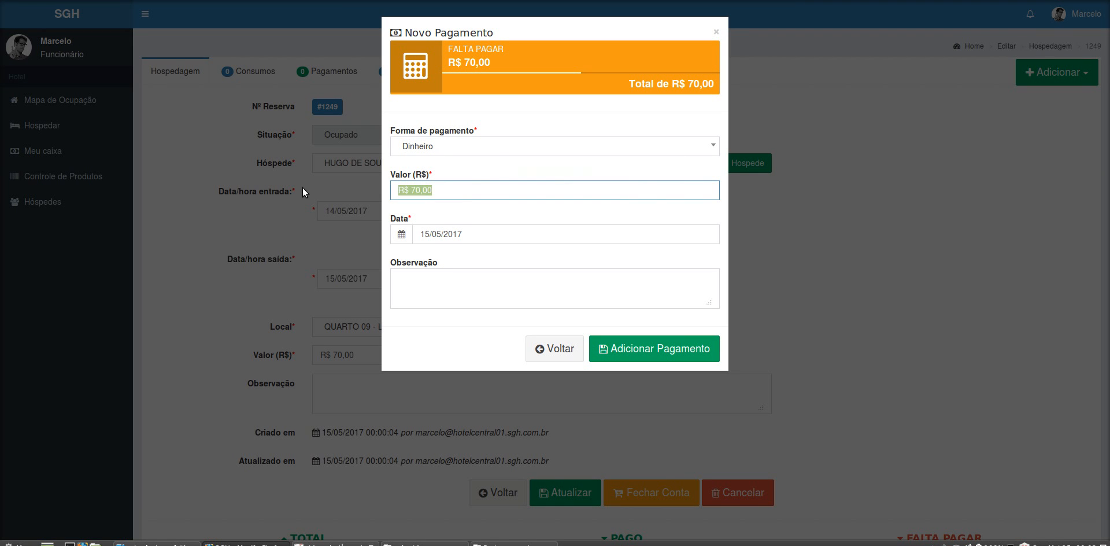
text(5000)
click(657, 346)
Step: Check the paid and outstanding amounts of QUARTO 09's stay, and go back to the occupancy map
scroll(934, 191, down, 3)
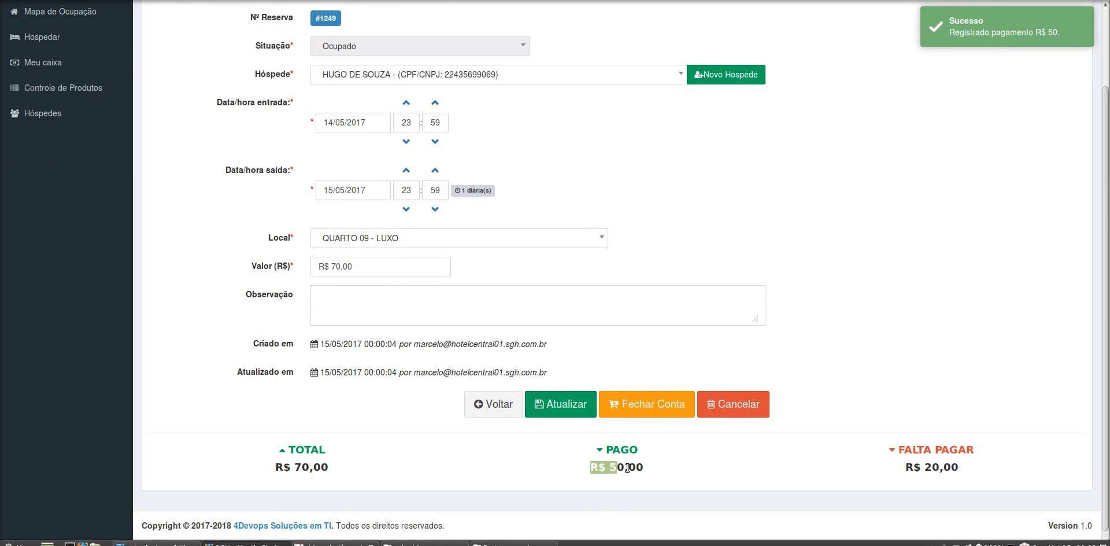
scroll(908, 289, up, 3)
scroll(907, 289, down, 3)
scroll(908, 289, up, 3)
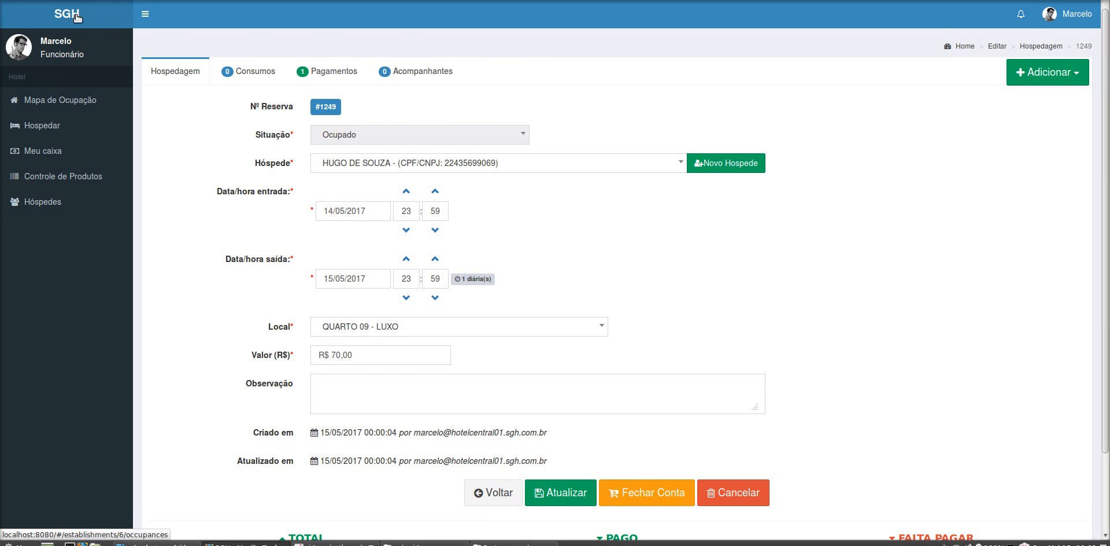
click(40, 103)
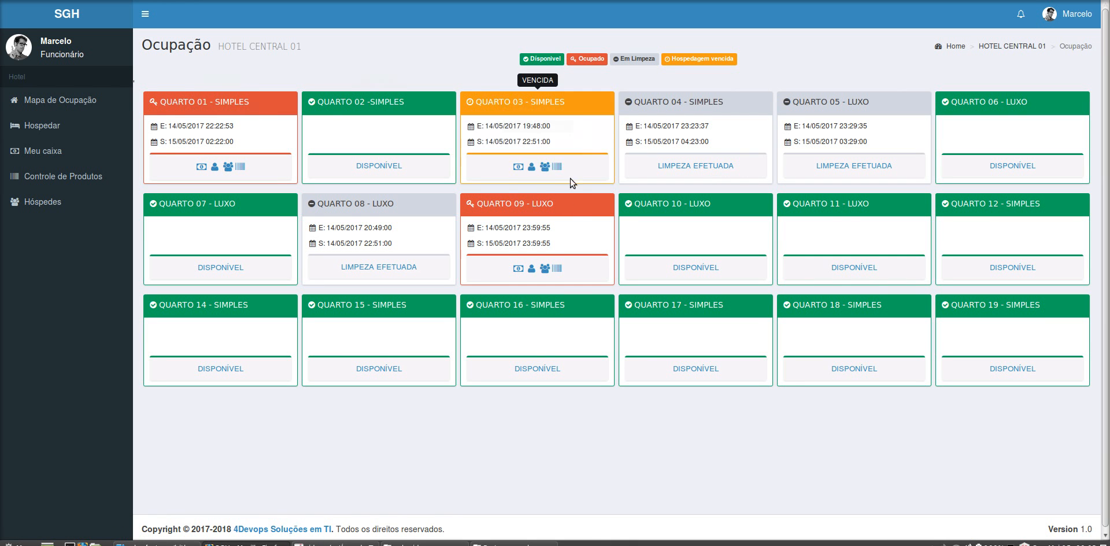
Step: Register a R$ 20,00 payment in Dinheiro for QUARTO 09 - LUXO directly from the occupancy map
click(518, 269)
drag(521, 188, 386, 187)
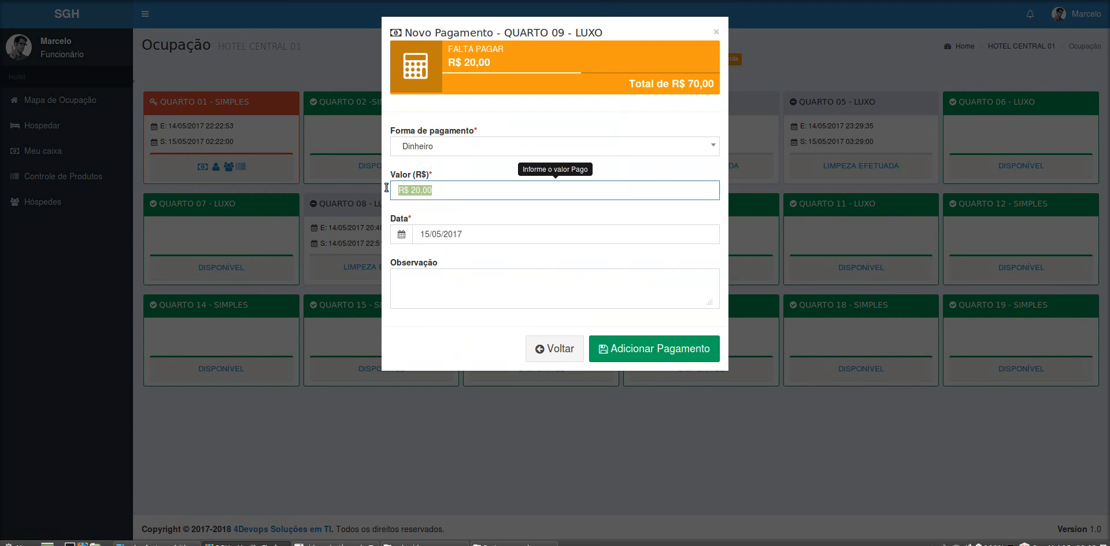
click(663, 349)
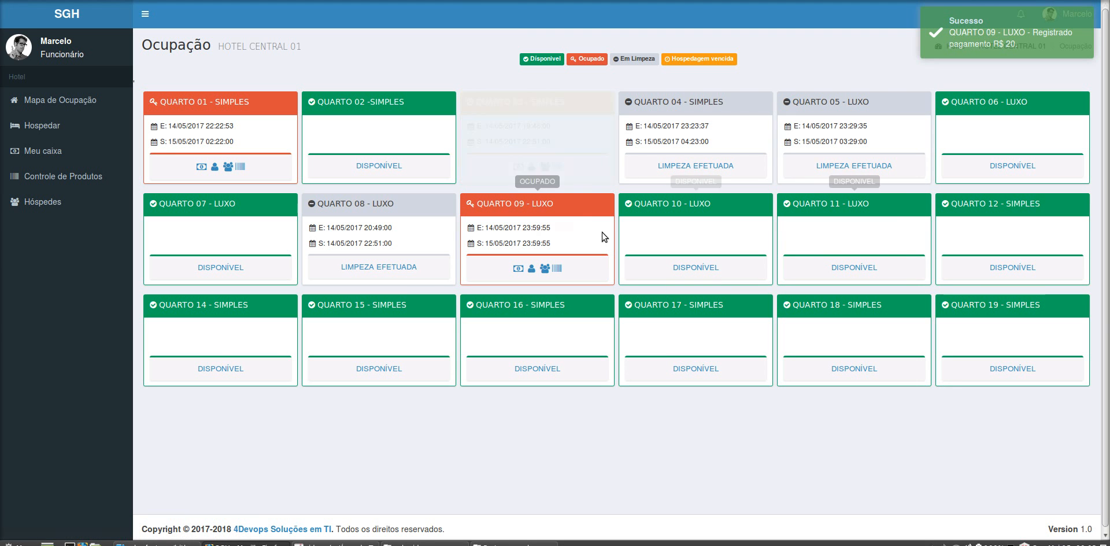
Step: Reopen QUARTO 09's stay to verify its outstanding balance, and return to the occupancy map
click(523, 207)
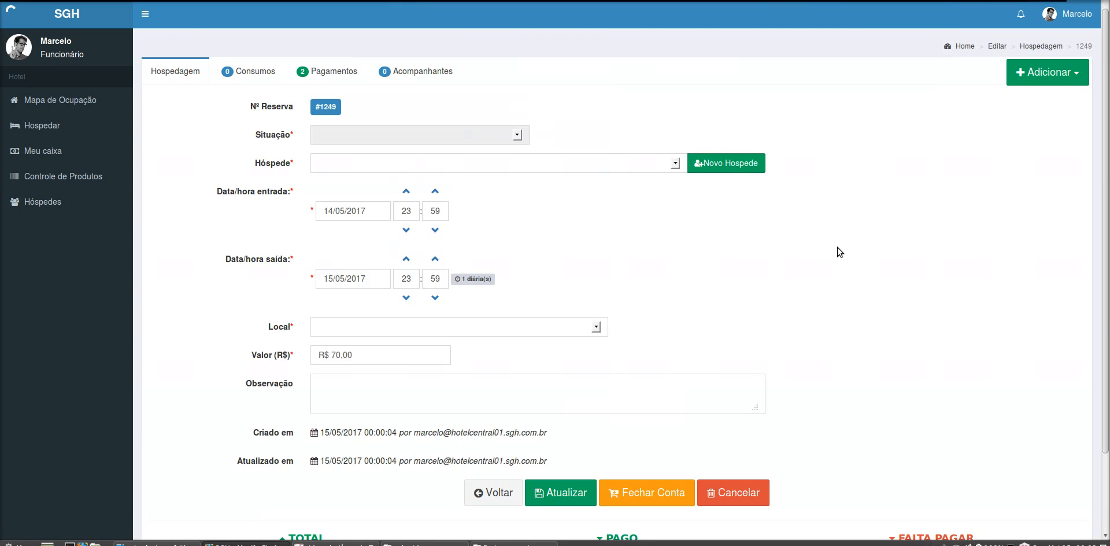
scroll(938, 355, down, 3)
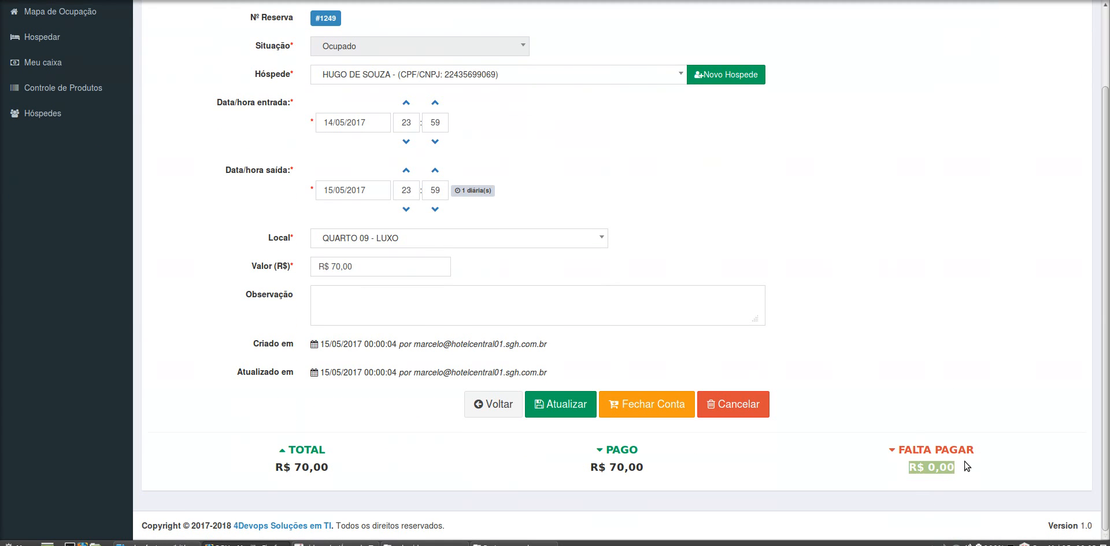
scroll(964, 265, up, 3)
scroll(884, 248, down, 3)
scroll(885, 265, up, 3)
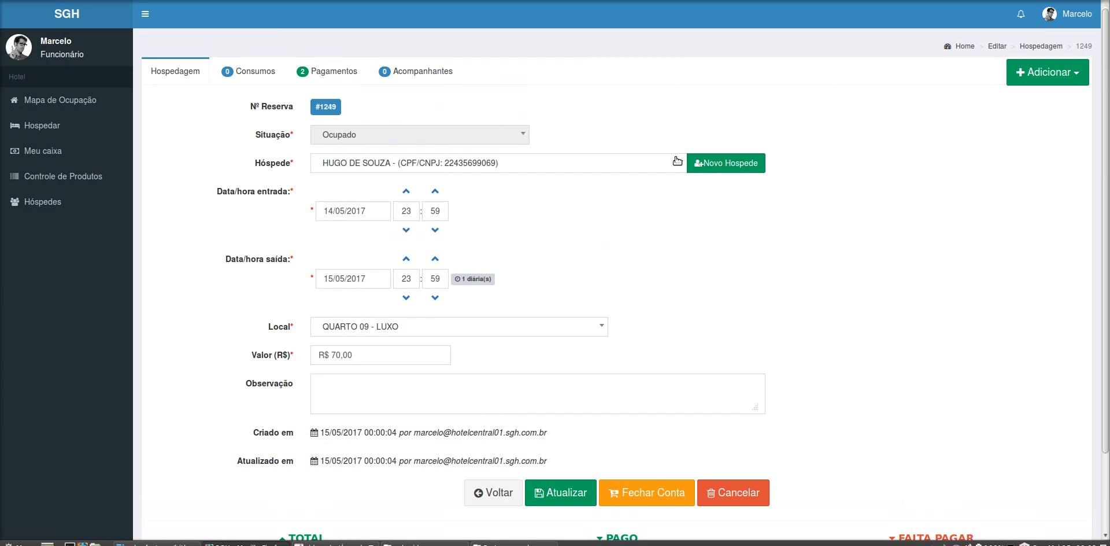
click(64, 21)
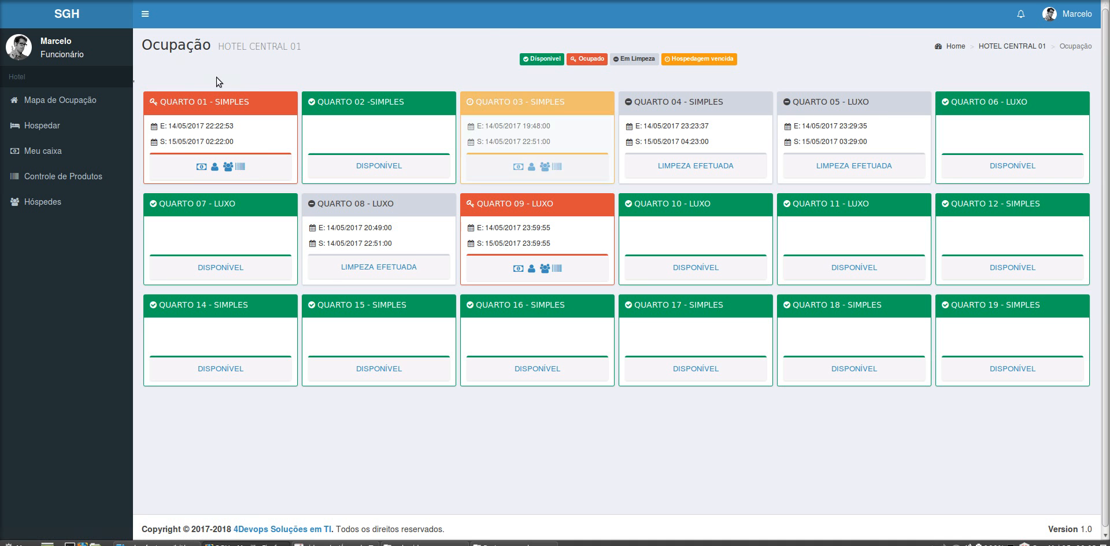
Step: Add a consumption of 2 X-TUDO to QUARTO 01 - SIMPLES from the occupancy map
click(241, 167)
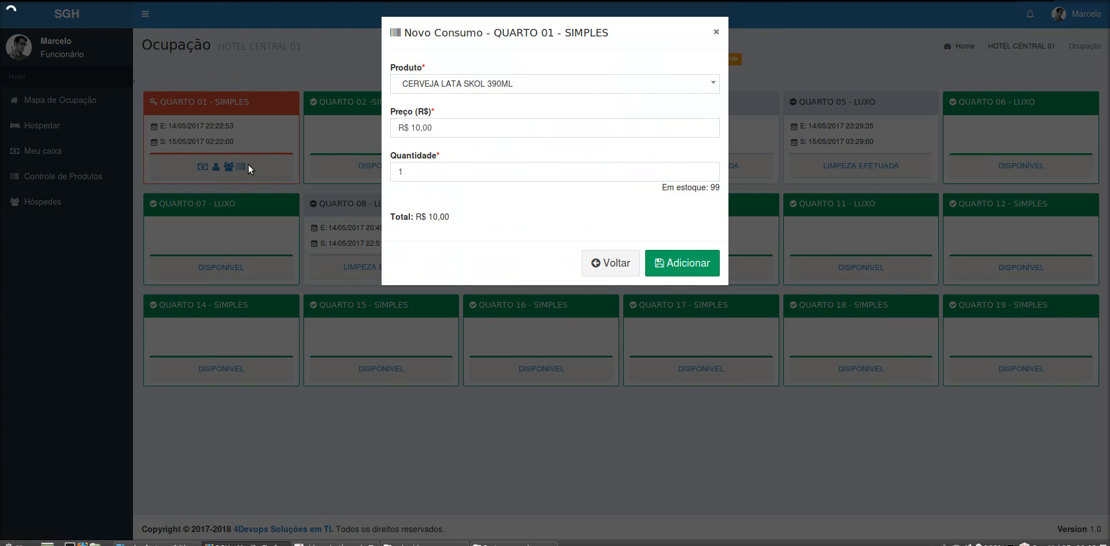
click(519, 84)
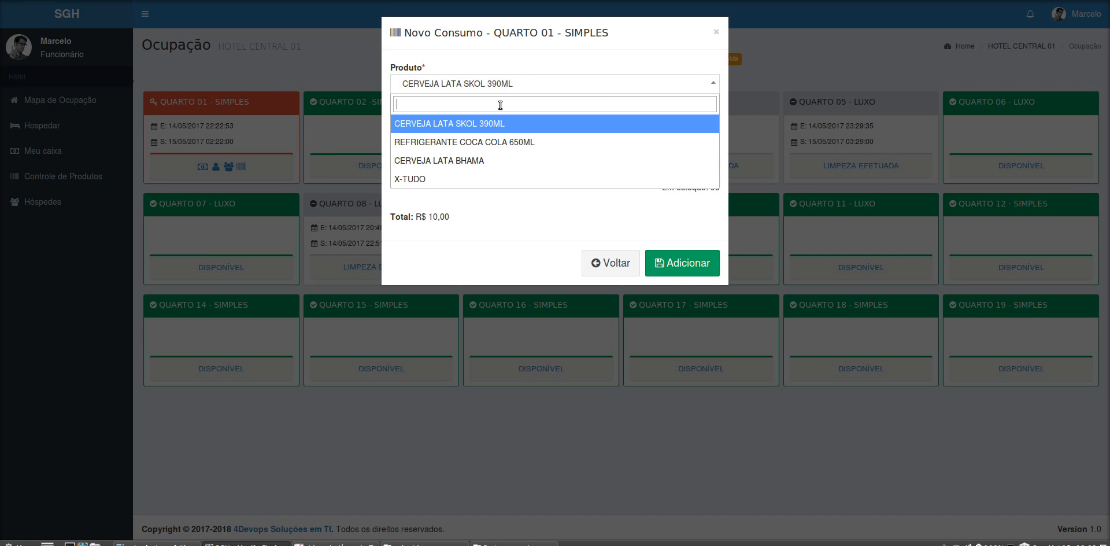
text(x-tu)
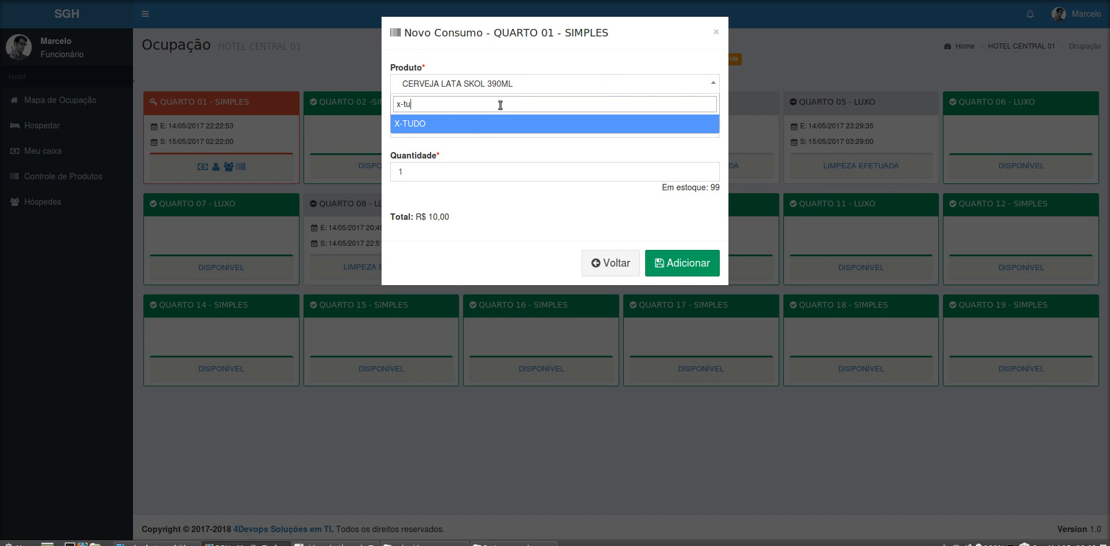
click(475, 124)
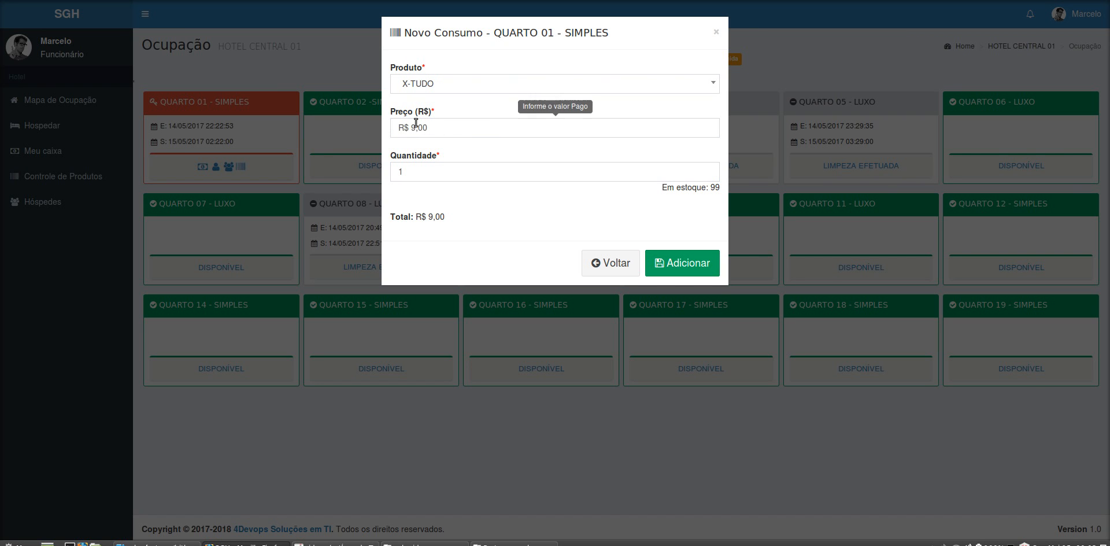
click(424, 172)
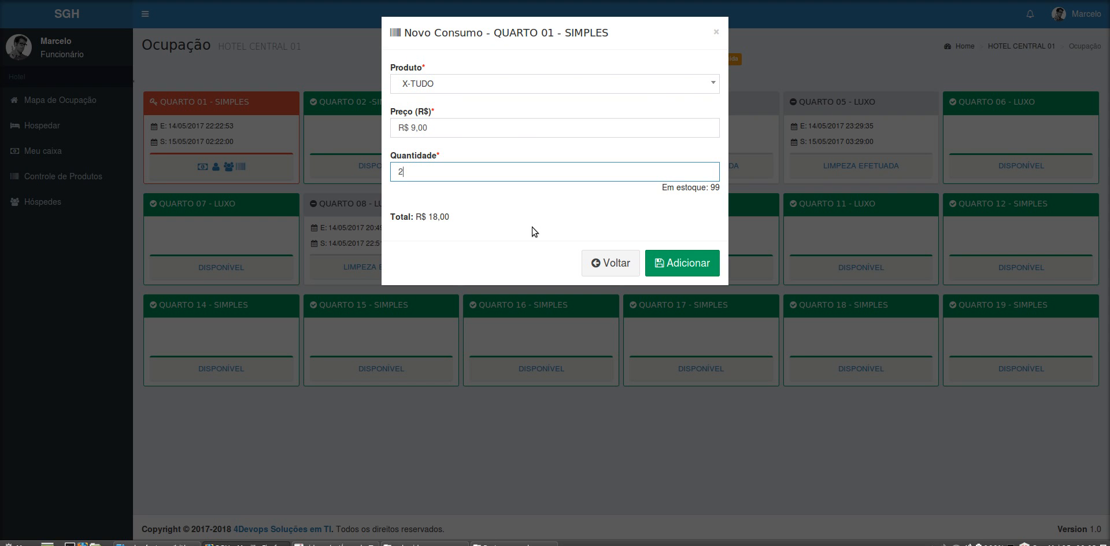
text(2)
click(688, 263)
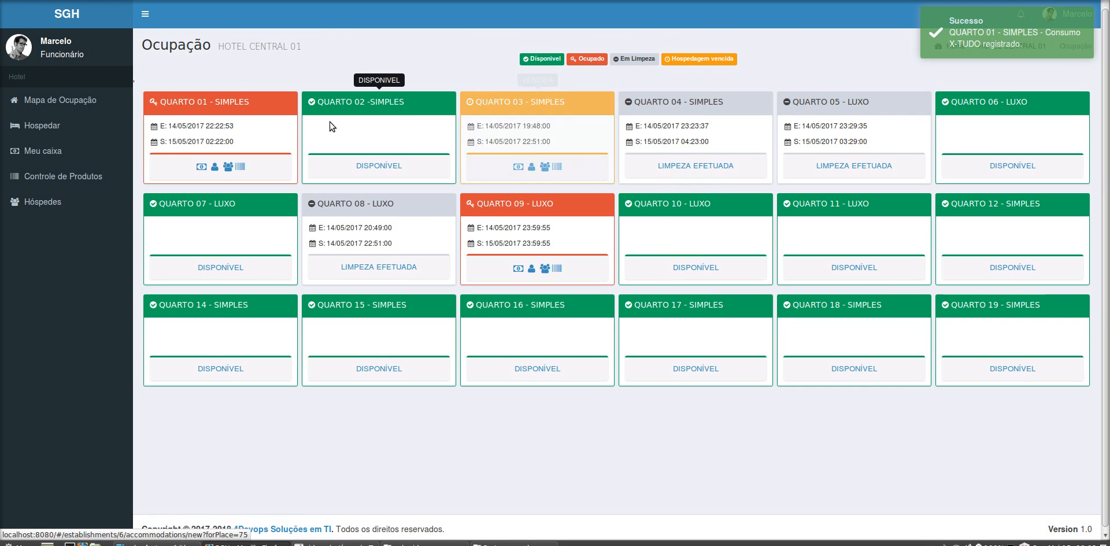
Step: Review the consumption list and account totals of QUARTO 01's stay, and return to the occupancy map
click(199, 105)
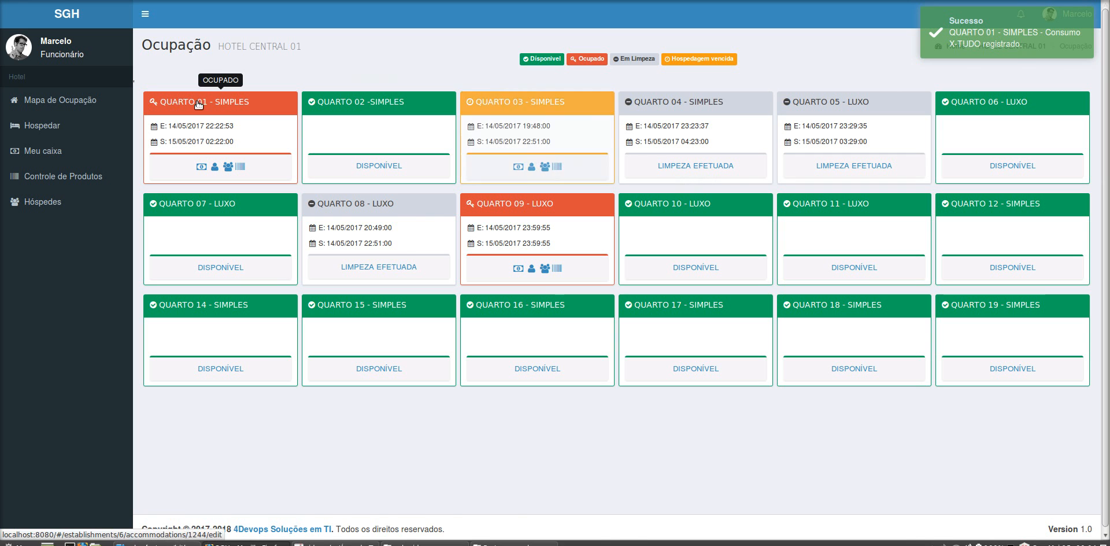
click(257, 73)
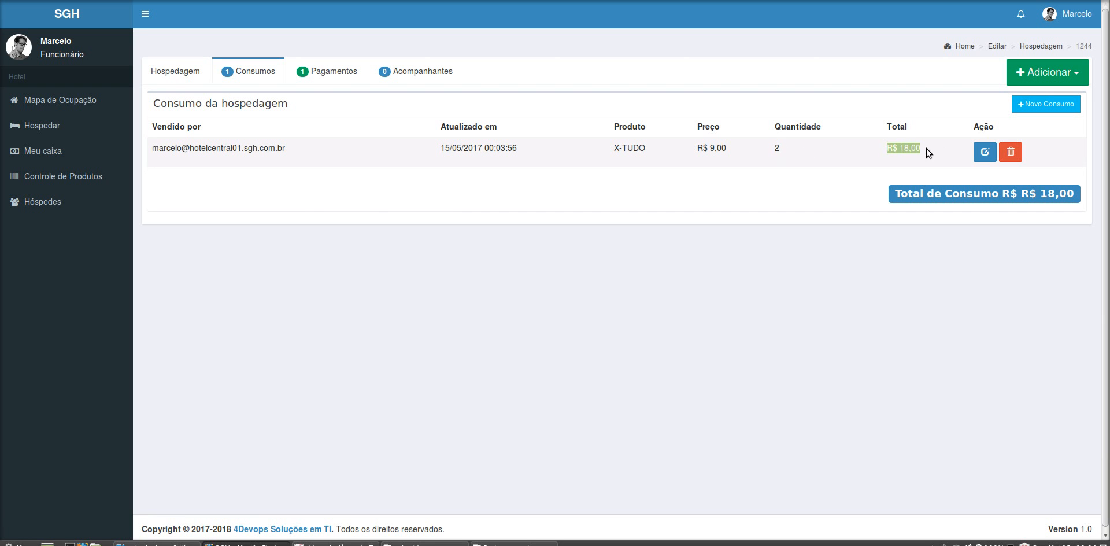
click(173, 75)
scroll(442, 287, down, 3)
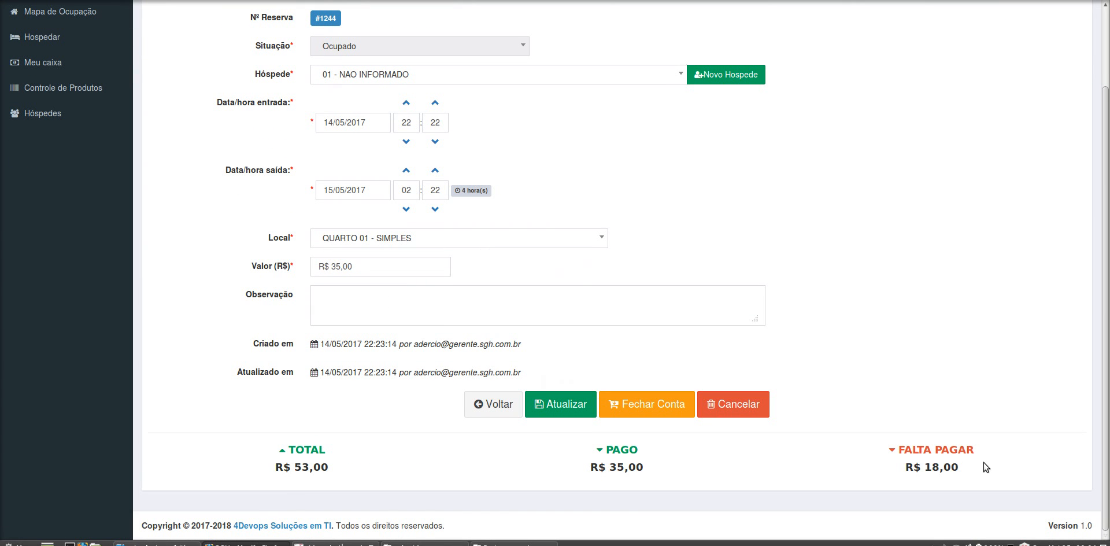
scroll(954, 442, up, 2)
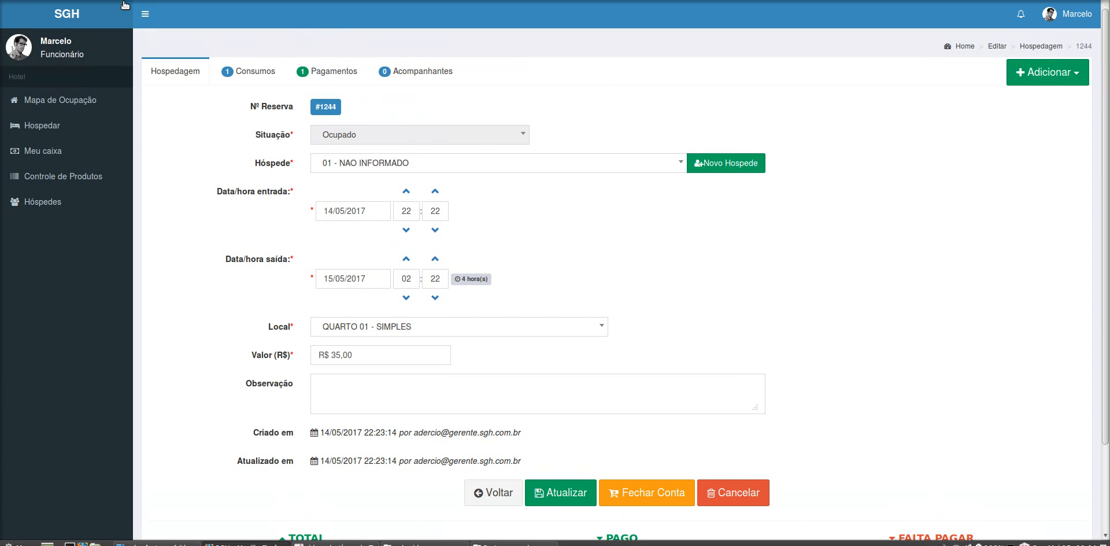
click(106, 16)
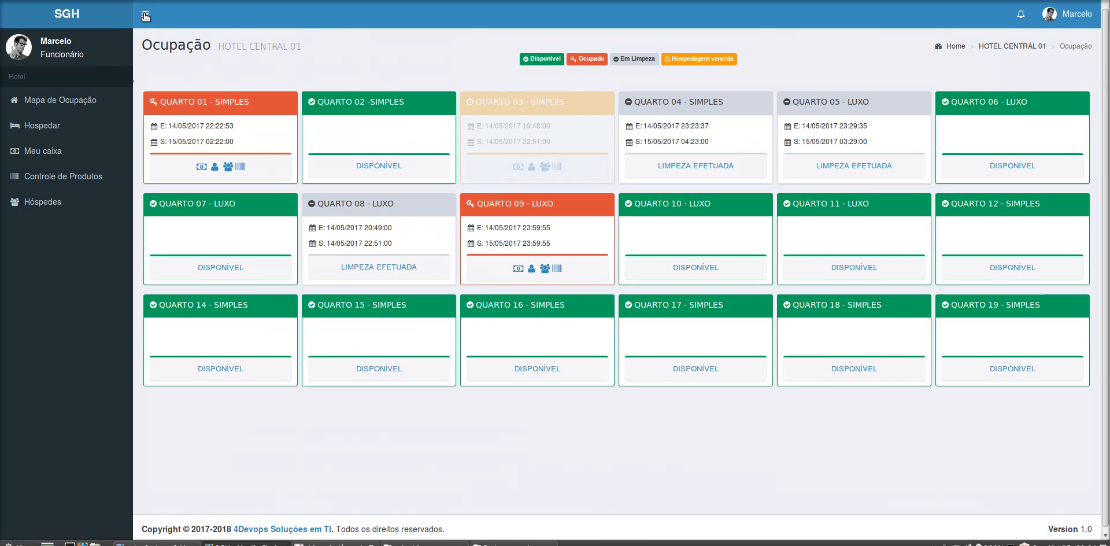
Step: Register an R$ 18,00 payment in Dinheiro dated 15/05/2017 for QUARTO 01 - SIMPLES from the occupancy map
click(201, 167)
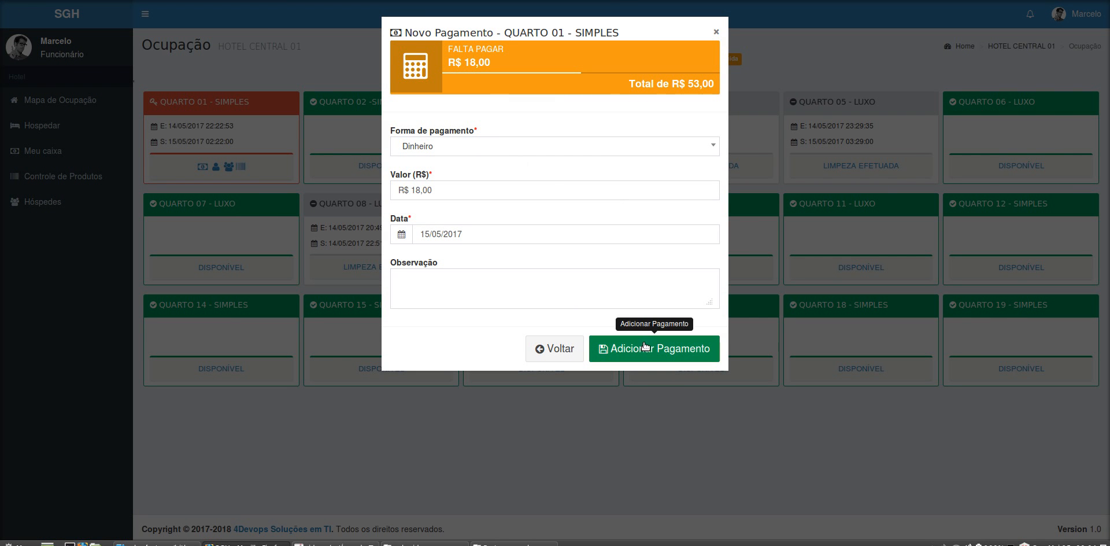
click(541, 190)
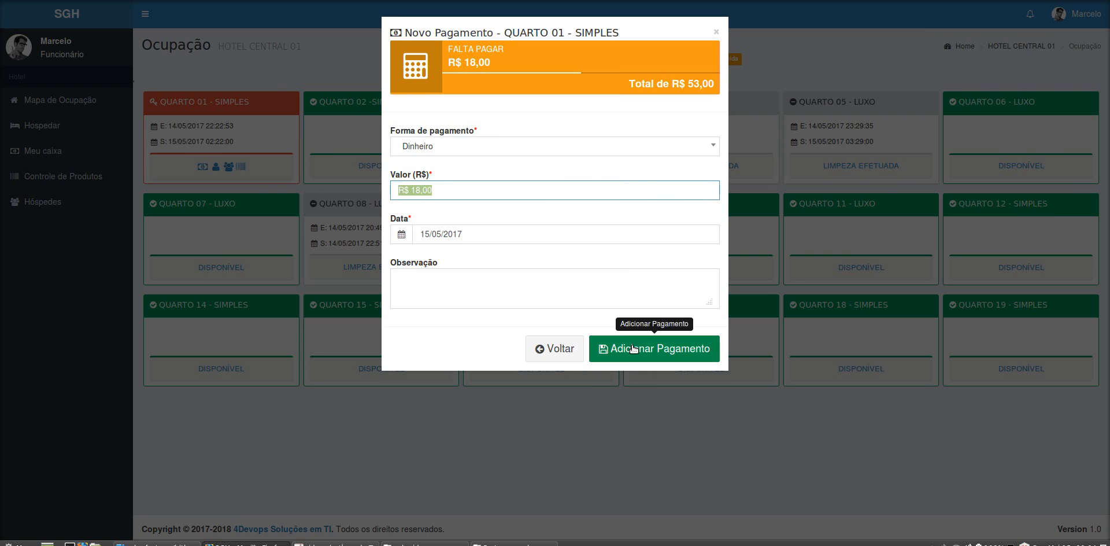
click(636, 348)
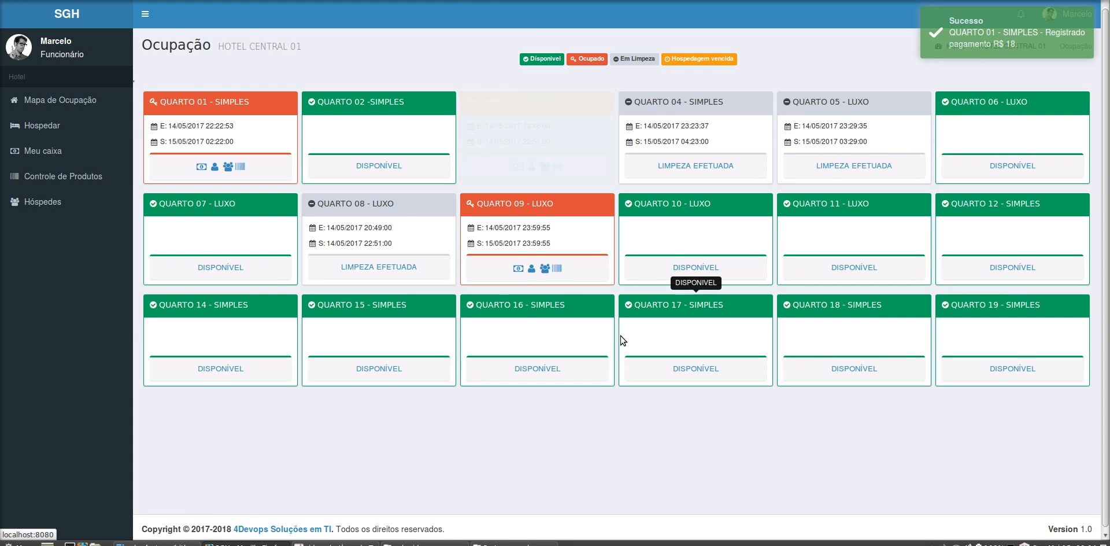
Step: Open QUARTO 01 - SIMPLES's stay and check its total, paid and outstanding amounts
click(234, 107)
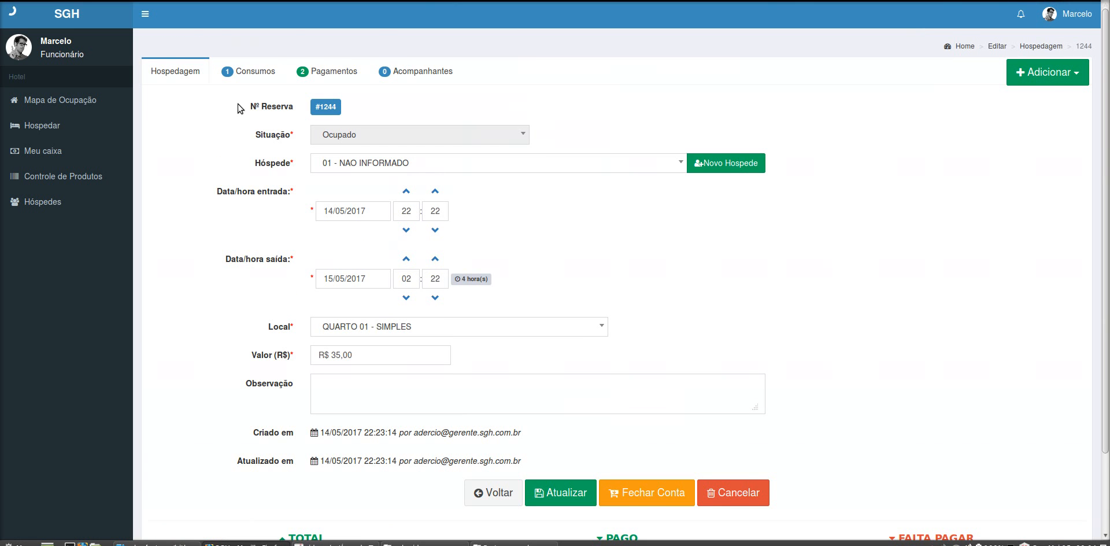
scroll(619, 297, down, 2)
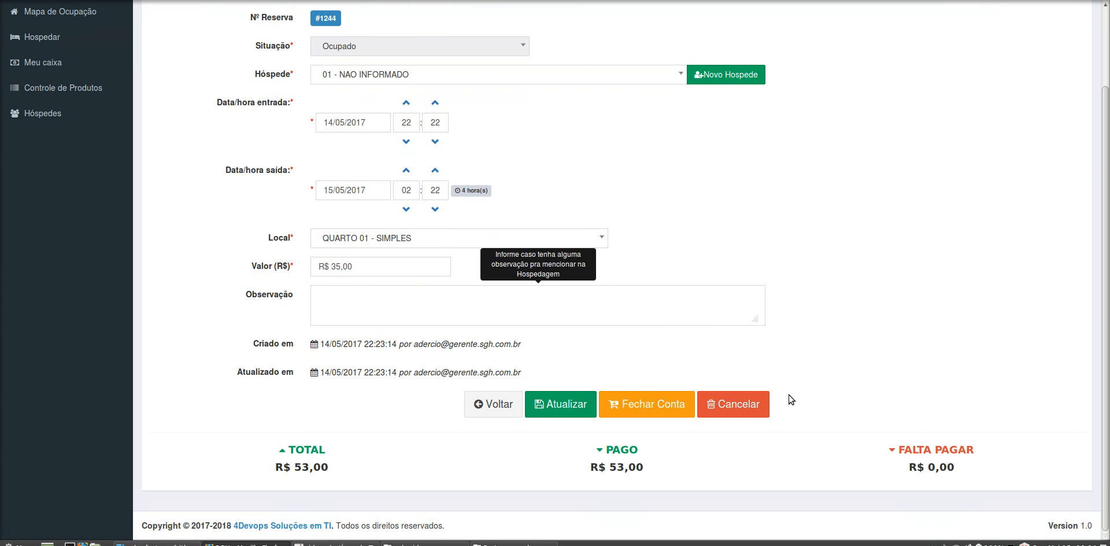
scroll(698, 148, up, 3)
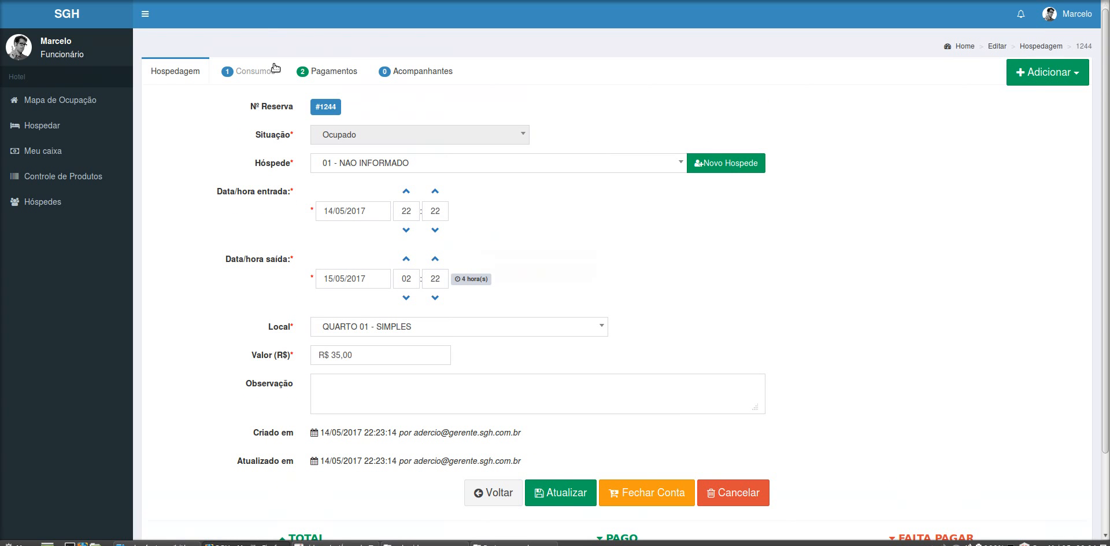
click(1040, 80)
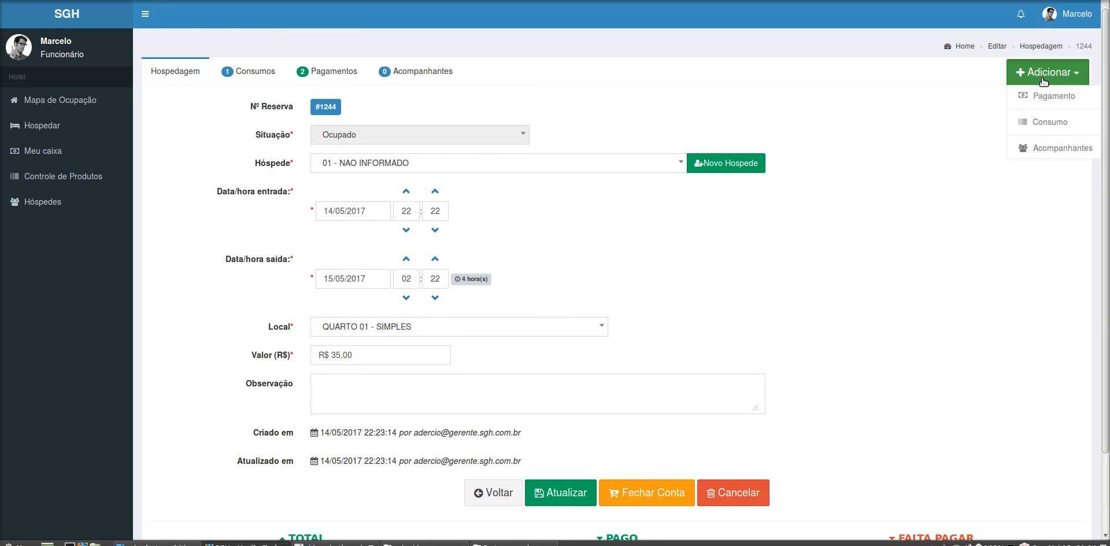
click(1039, 122)
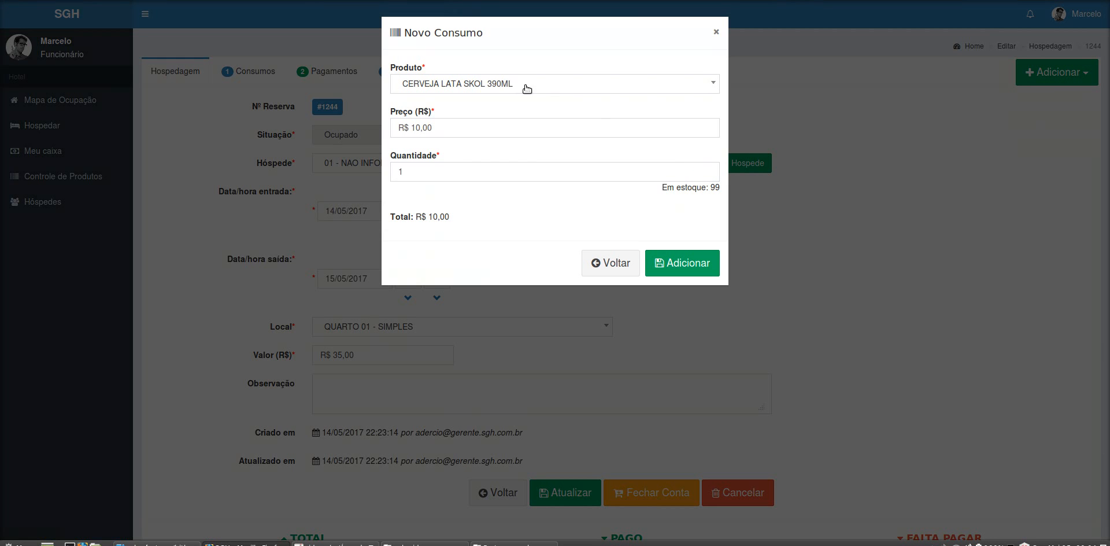
click(481, 85)
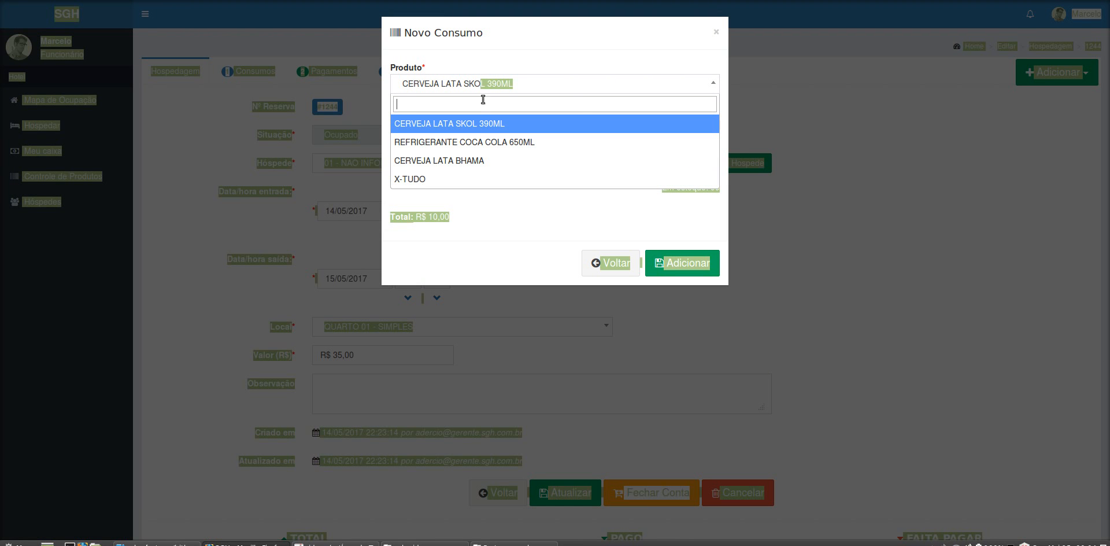
click(940, 113)
Step: Add a consumption of 2 REFRIGERANTE COCA COLA 650ML to QUARTO 01's stay from within the stay record
click(1078, 84)
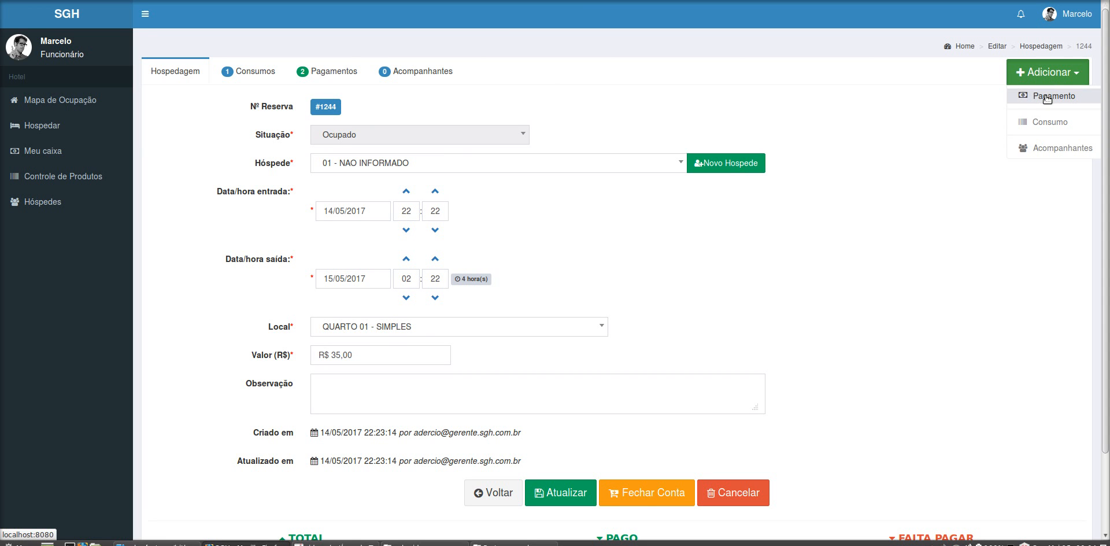
click(1026, 122)
click(480, 84)
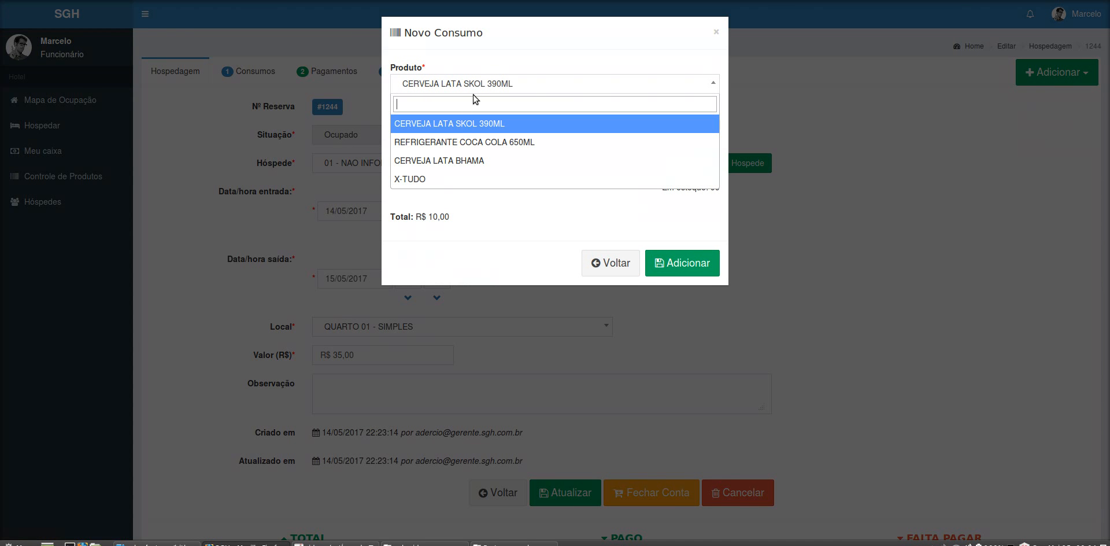
click(457, 145)
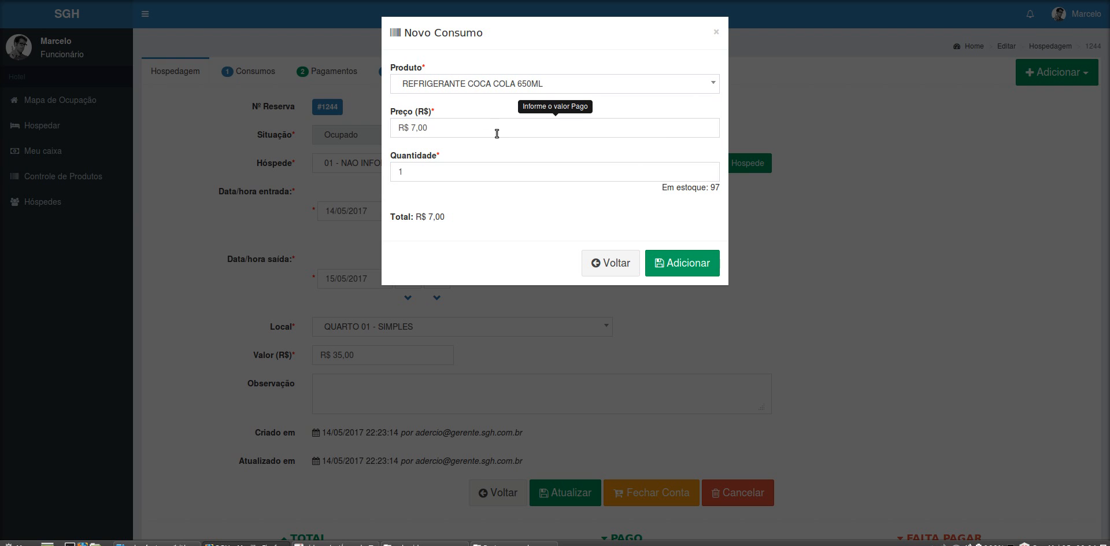
double_click(439, 171)
text(2)
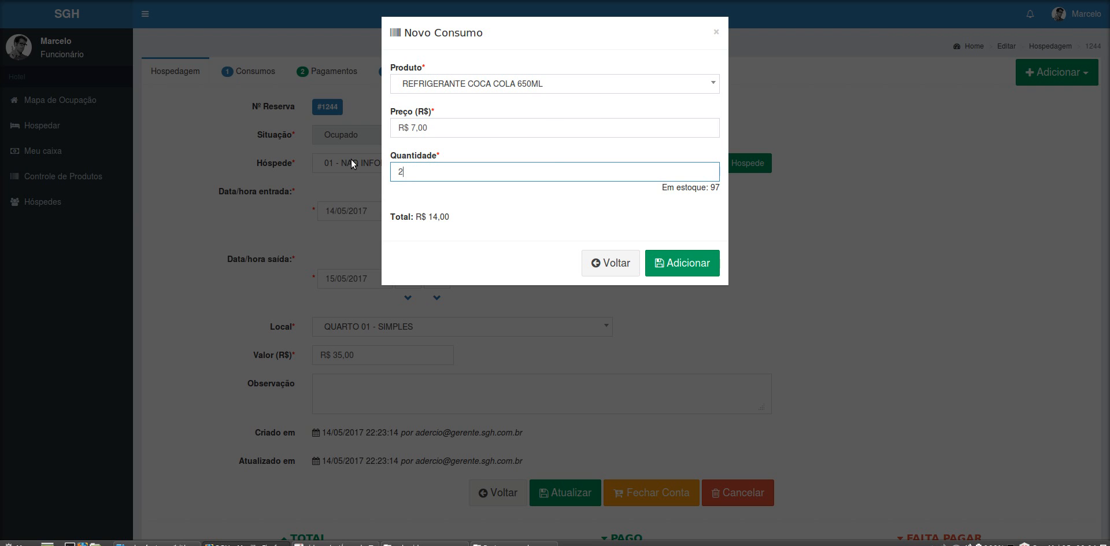
click(682, 266)
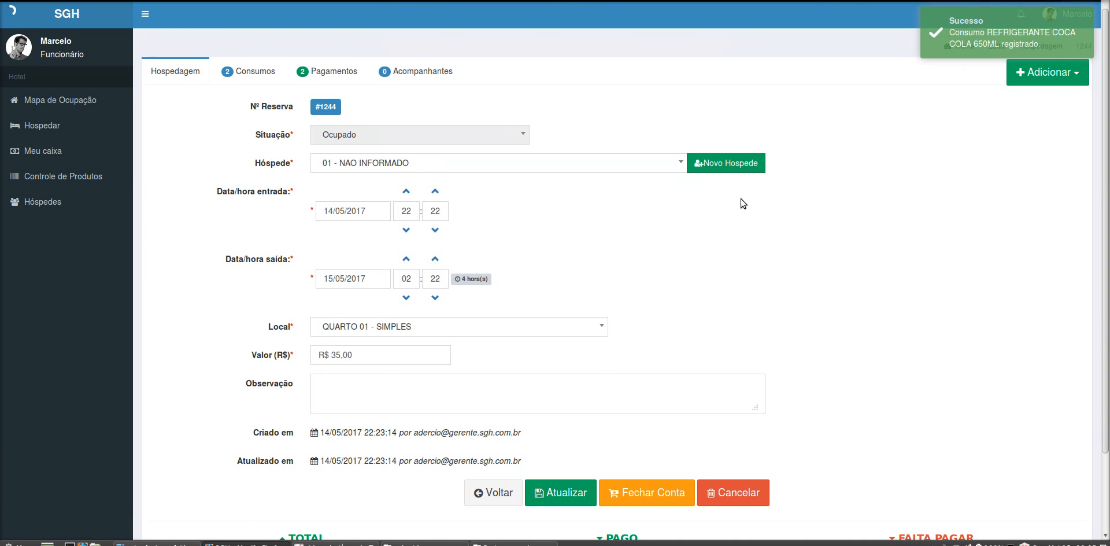
Step: Review the stay's consumption list, including the new soft drink entry, and check the account totals
click(236, 73)
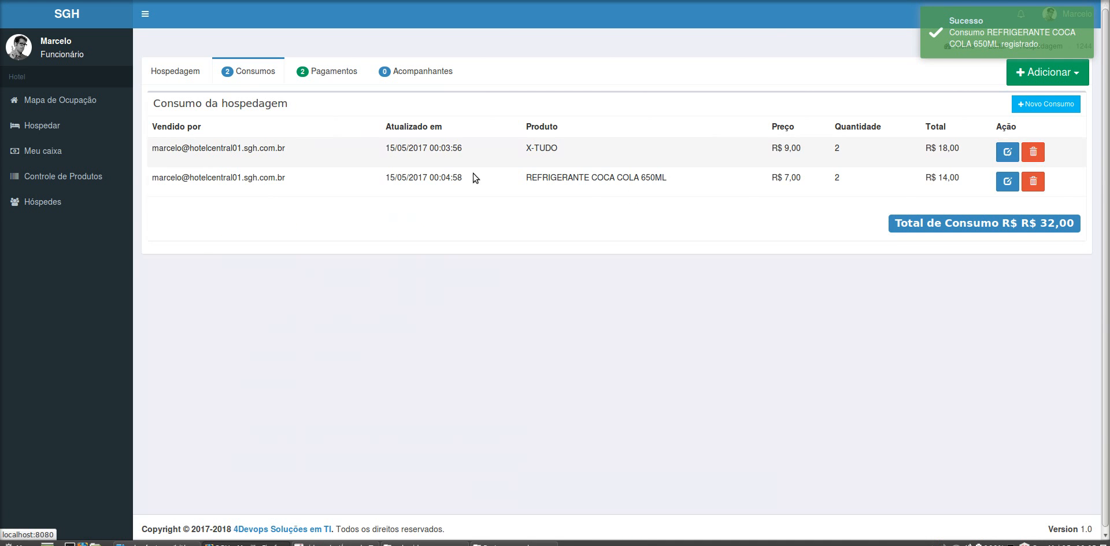
drag(178, 178, 963, 177)
click(963, 176)
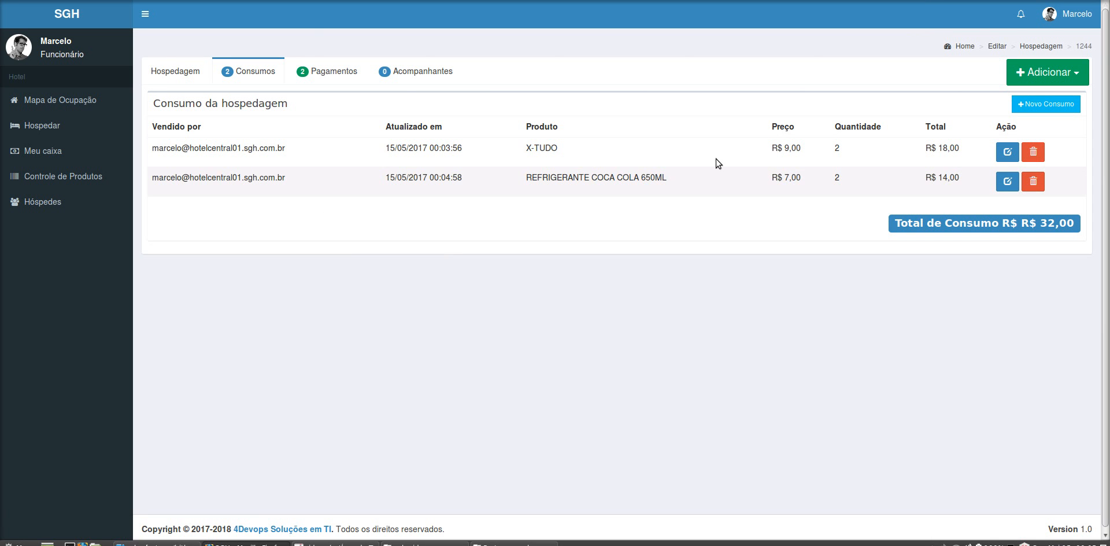
click(182, 71)
scroll(969, 278, down, 3)
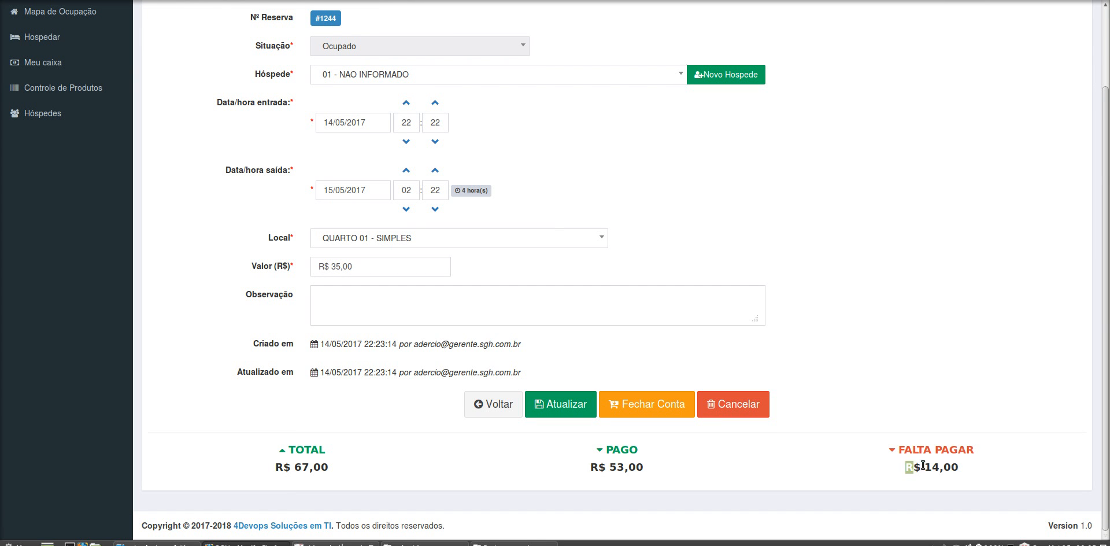
Step: Register an R$ 14,00 payment dated 15/05/2017 from within QUARTO 01's stay record
scroll(983, 301, up, 3)
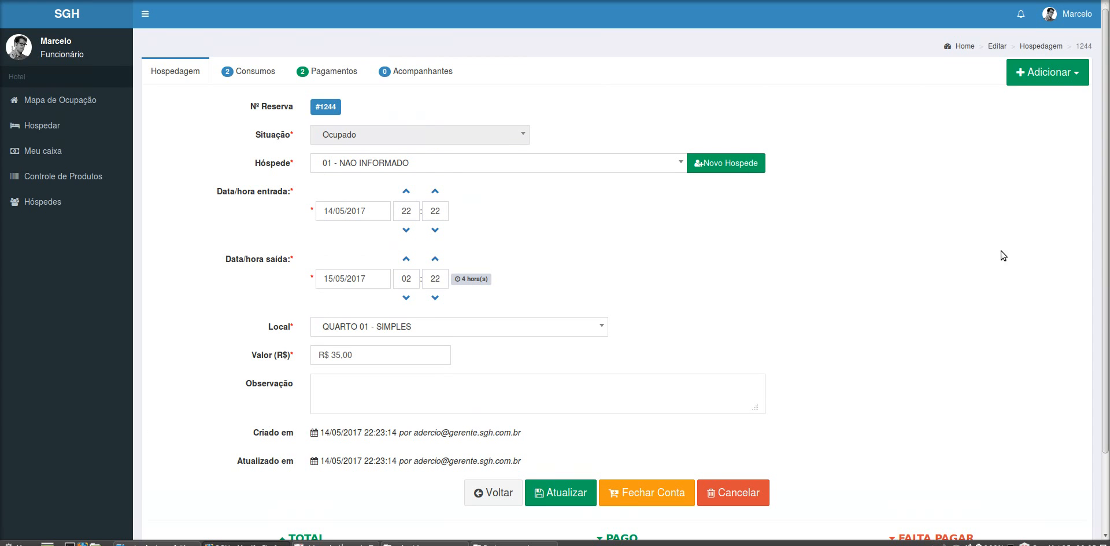
click(1052, 74)
click(1049, 97)
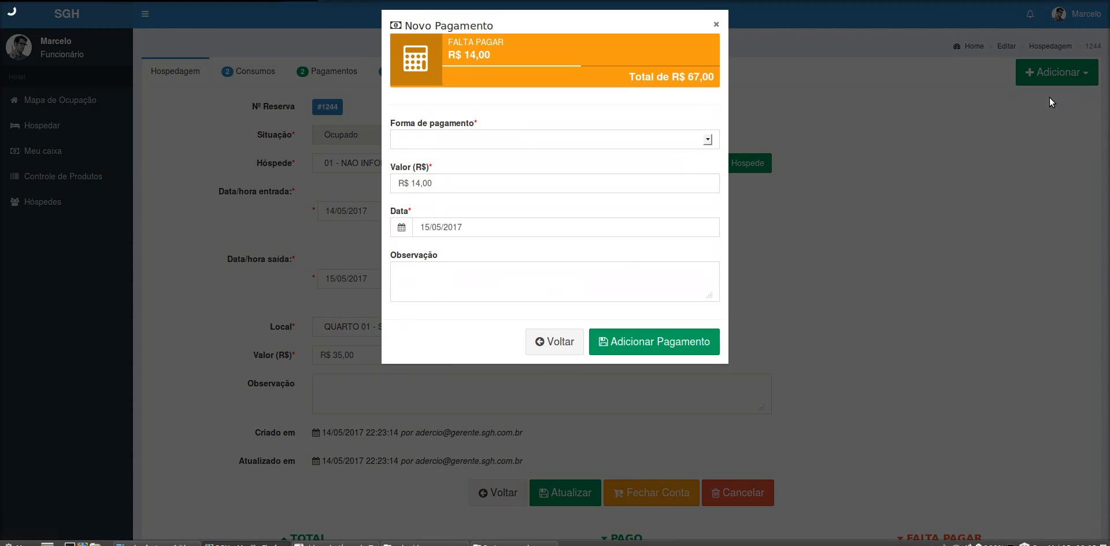
click(654, 349)
Step: Check the stay's total, paid and outstanding amounts after the payment, and return to the occupancy map
scroll(911, 284, down, 3)
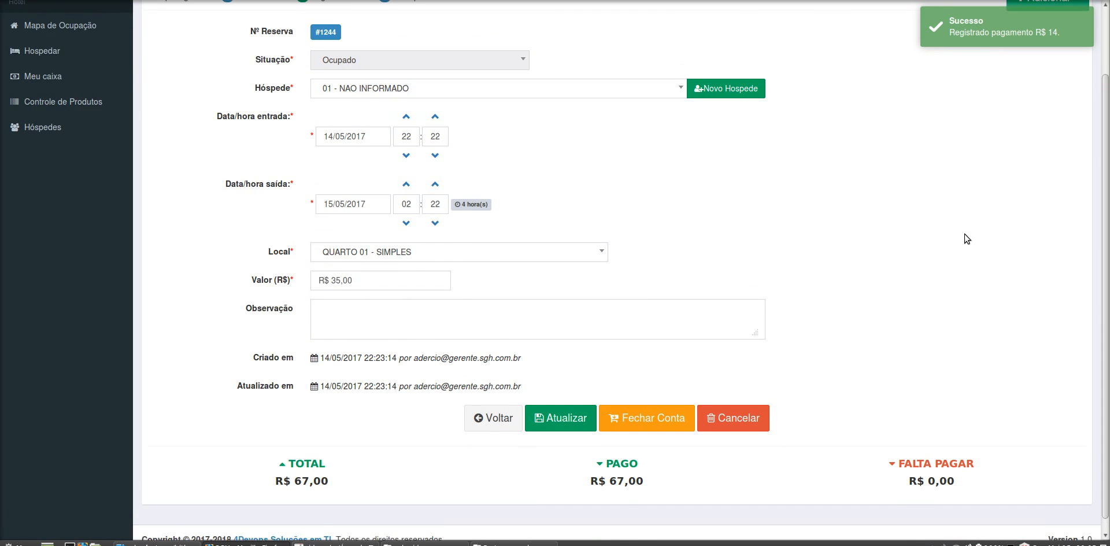
scroll(967, 238, up, 3)
click(75, 12)
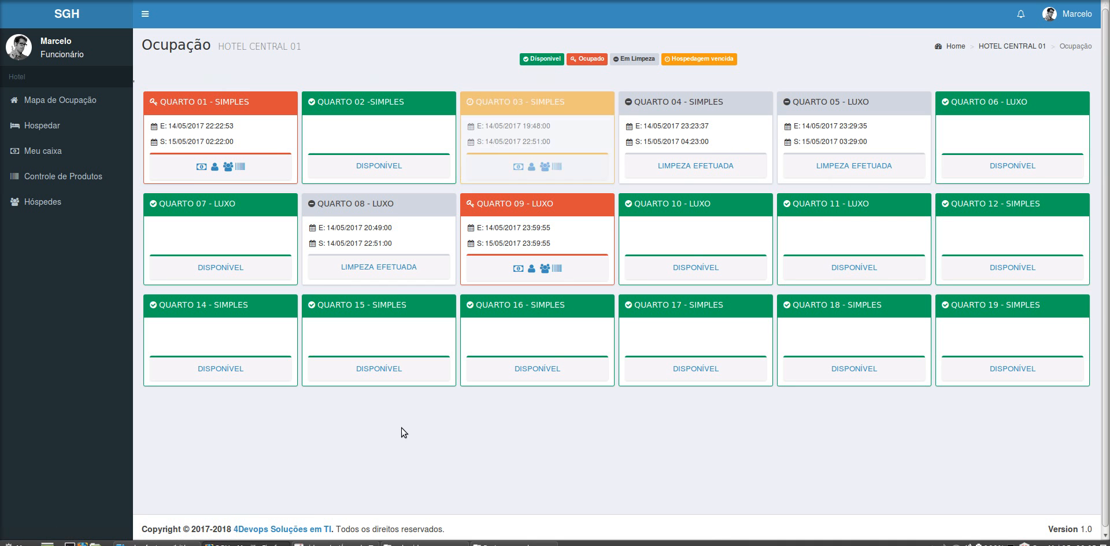
click(1010, 544)
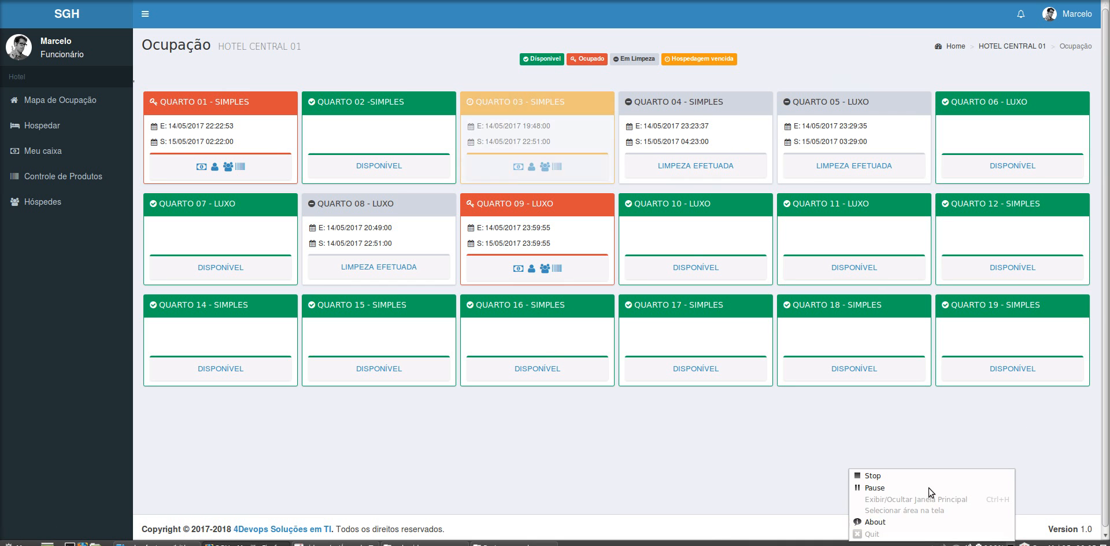